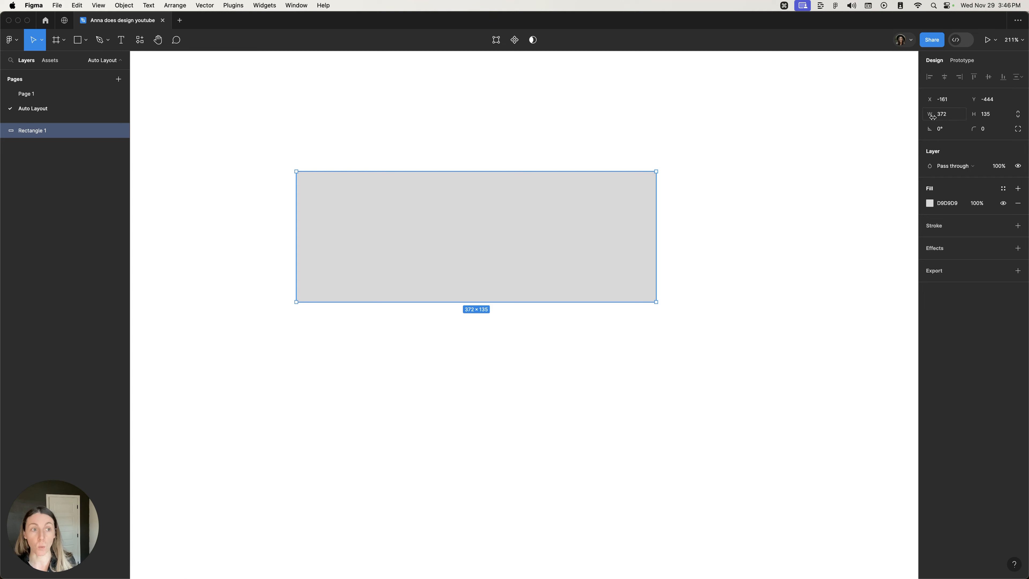
Add the text "Table Header" below the grey rectangle's left edge and set its weight to Semi Bold.
{"action": "left_click", "coordinate": [711, 323]}
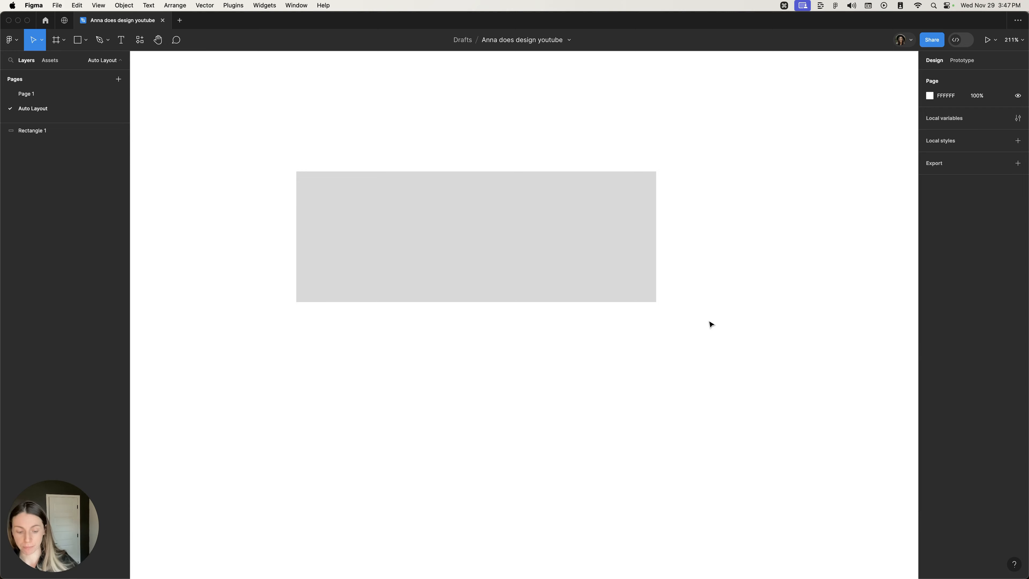
{"action": "key", "text": "t"}
{"action": "left_click", "coordinate": [299, 336]}
{"action": "type", "text": "Tab"}
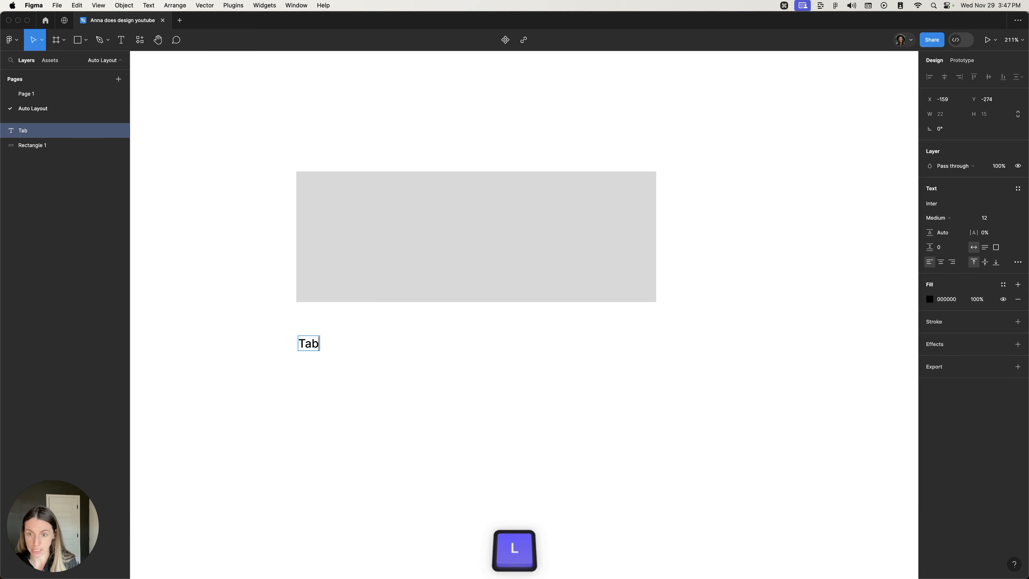
{"action": "type", "text": "le Header"}
{"action": "key", "text": "Escape"}
{"action": "left_click", "coordinate": [939, 217]}
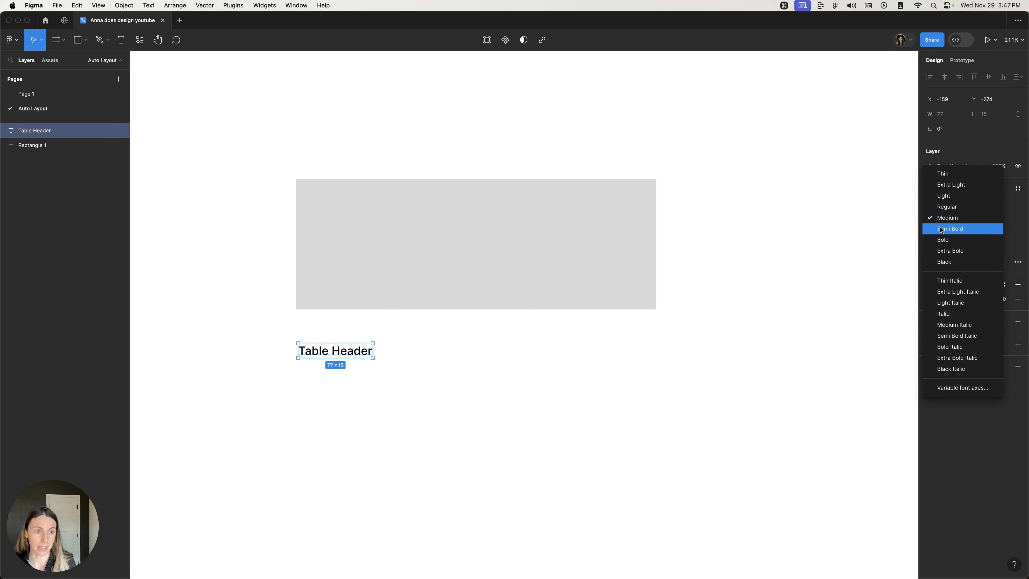
{"action": "left_click", "coordinate": [944, 230]}
Duplicate the header text directly below, set the copy's weight to Regular and change its wording to "Table Row".
{"action": "left_click_drag", "start_coordinate": [356, 351], "coordinate": [355, 372]}
{"action": "left_click", "coordinate": [936, 220]}
{"action": "left_click", "coordinate": [937, 195]}
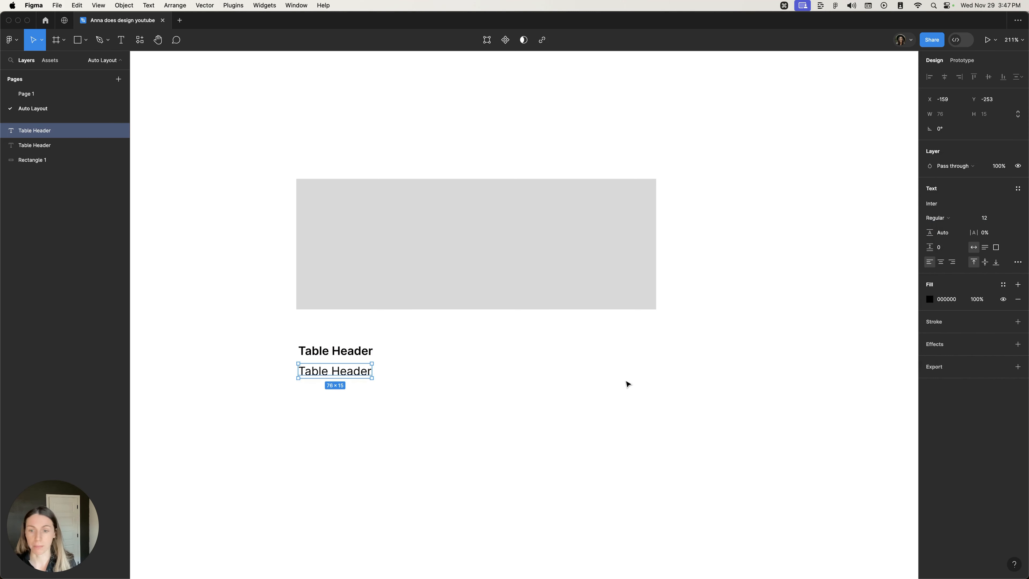
{"action": "double_click", "coordinate": [333, 370]}
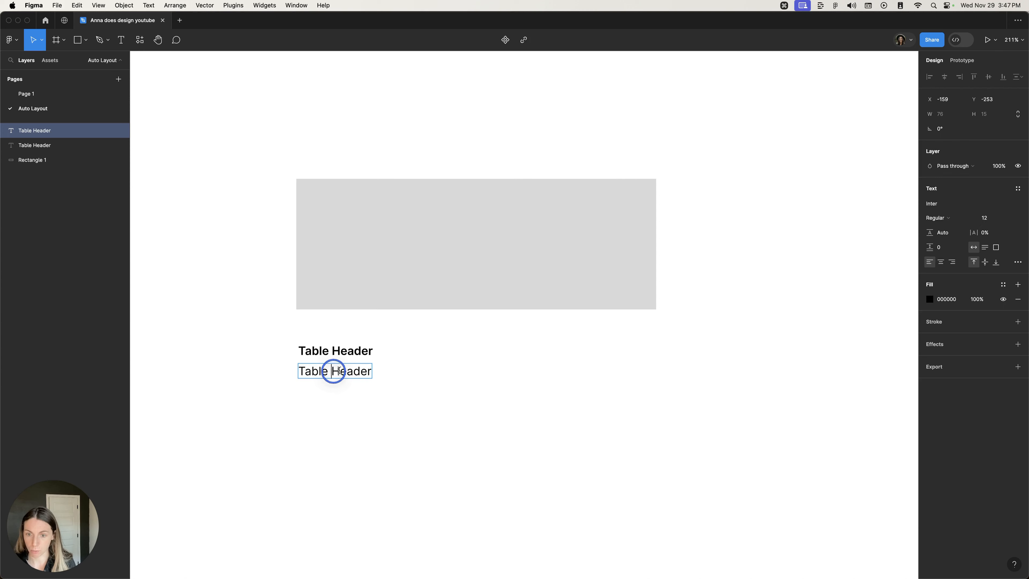
{"action": "type", "text": "Row"}
{"action": "key", "text": "Escape"}
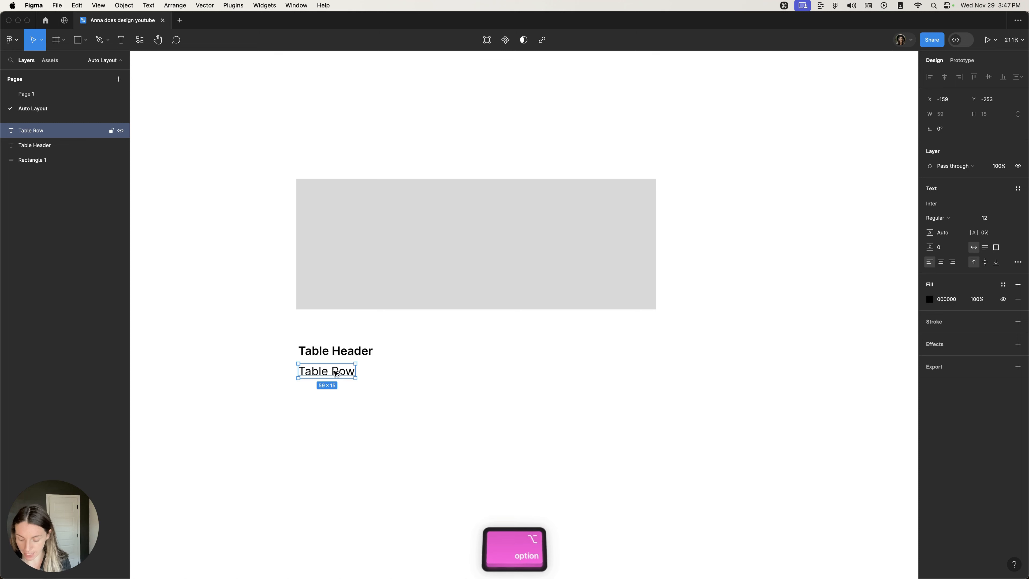
Duplicate the Table Row text downward at even spacing to make a column of five rows.
{"action": "key", "text": "cmd+d"}
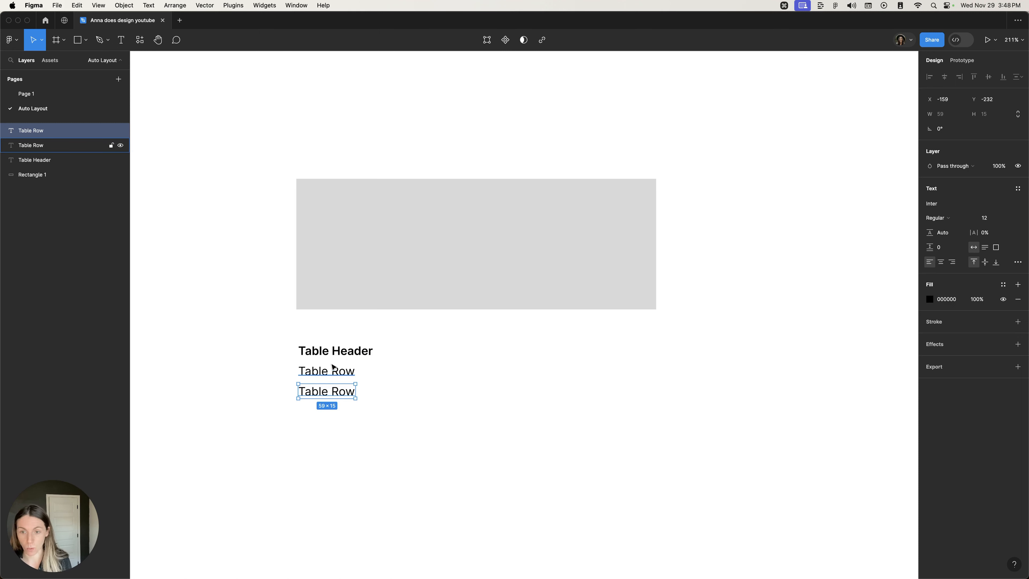
{"action": "key", "text": "super+d"}
{"action": "key", "text": "super+d"}
{"action": "key", "text": "super+d"}
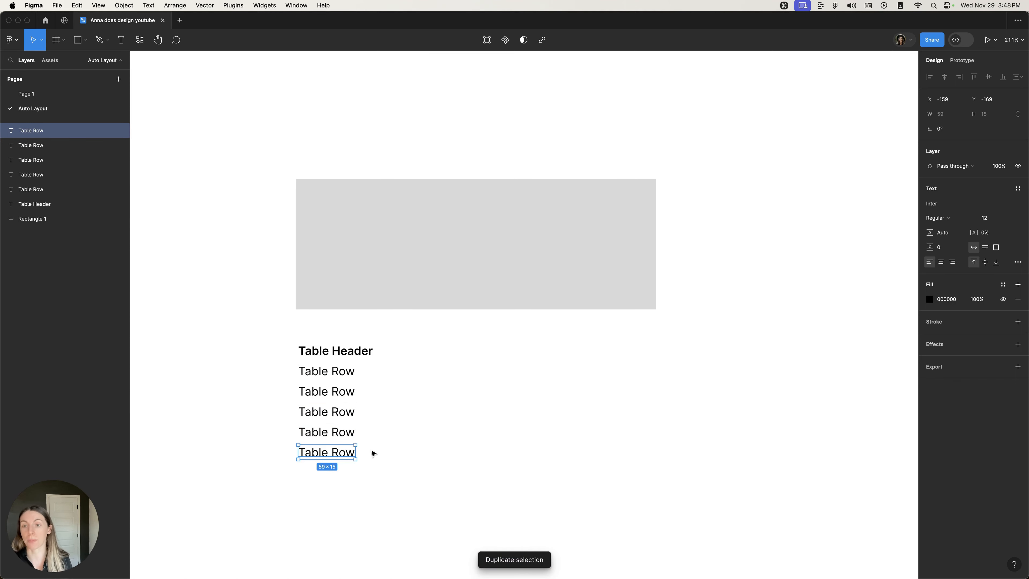
Wrap the five Table Row texts in an auto layout frame and rename it "Table Row".
{"action": "left_click_drag", "start_coordinate": [401, 478], "coordinate": [294, 365]}
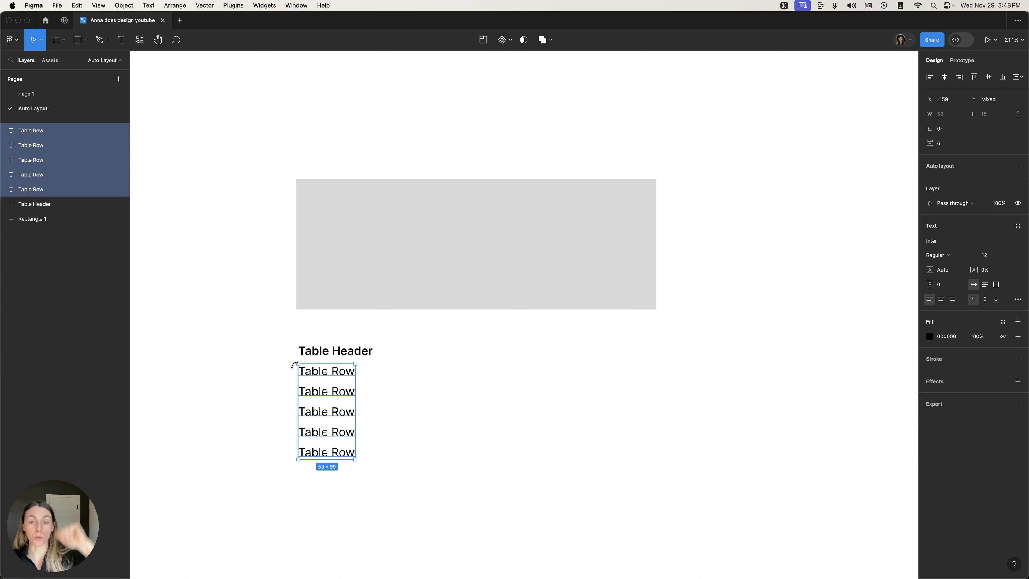
{"action": "key", "text": "super+z"}
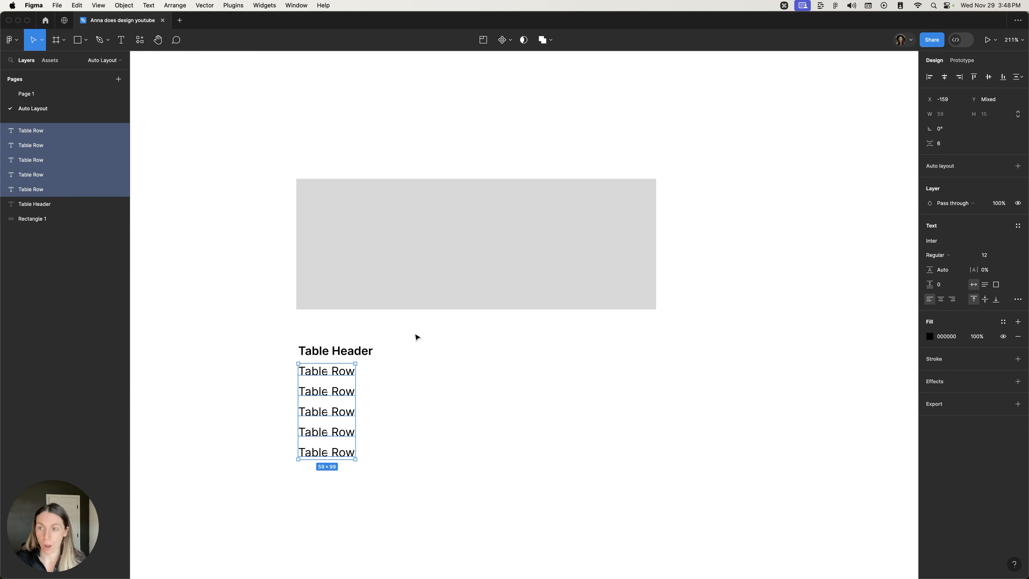
{"action": "key", "text": "shift+a"}
{"action": "double_click", "coordinate": [307, 360]}
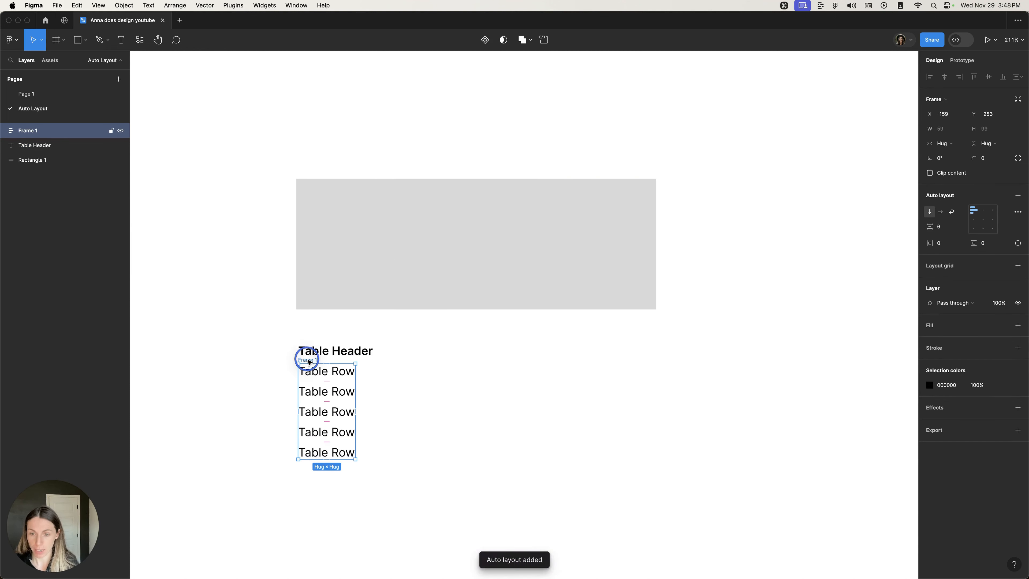
{"action": "type", "text": "Table Row"}
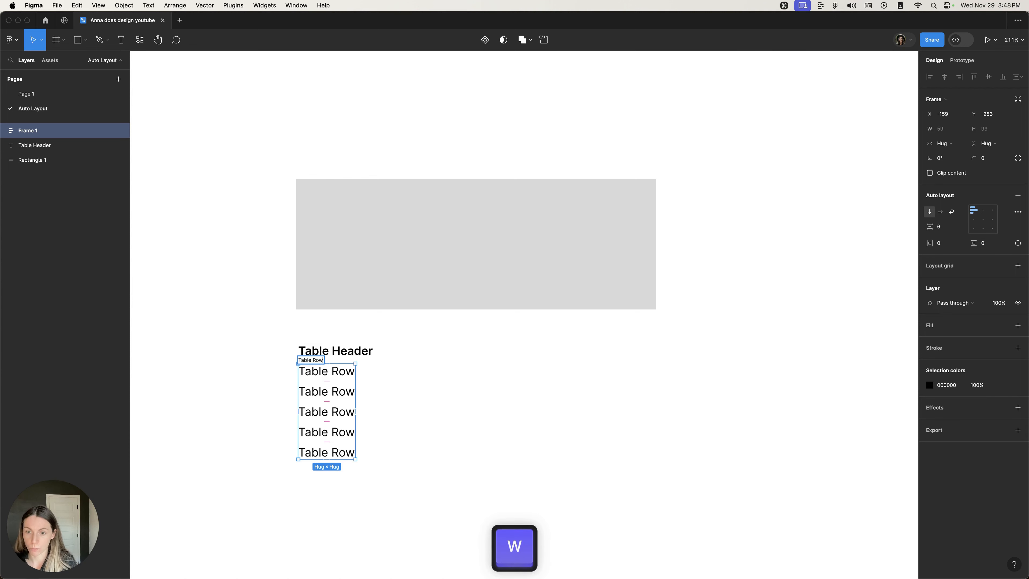
Combine the Table Header text and the Table Row frame in an auto layout frame named "Table Row with Header".
{"action": "left_click", "coordinate": [322, 350]}
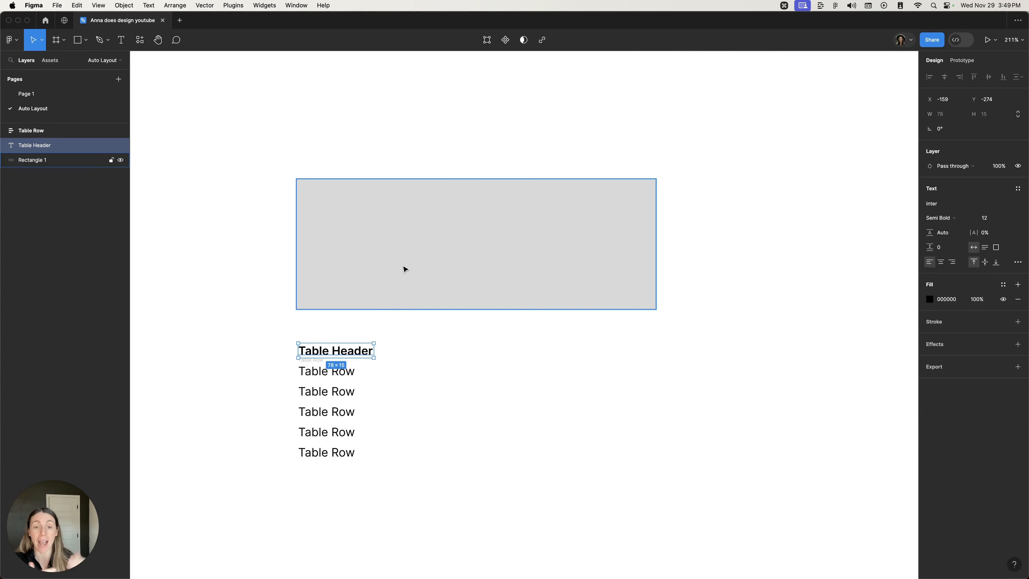
{"action": "left_click", "coordinate": [312, 365], "text": "shift"}
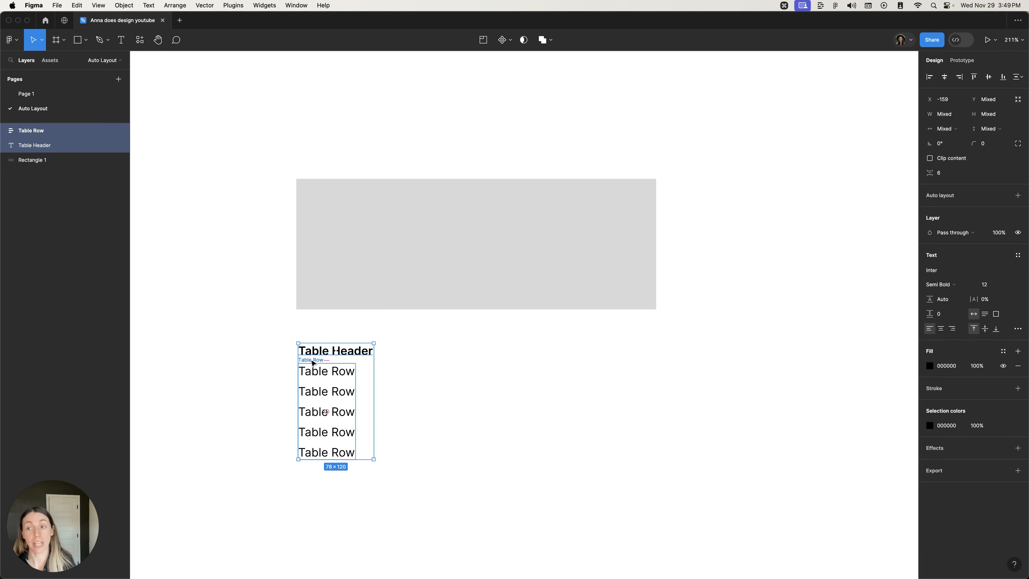
{"action": "key", "text": "shift+a"}
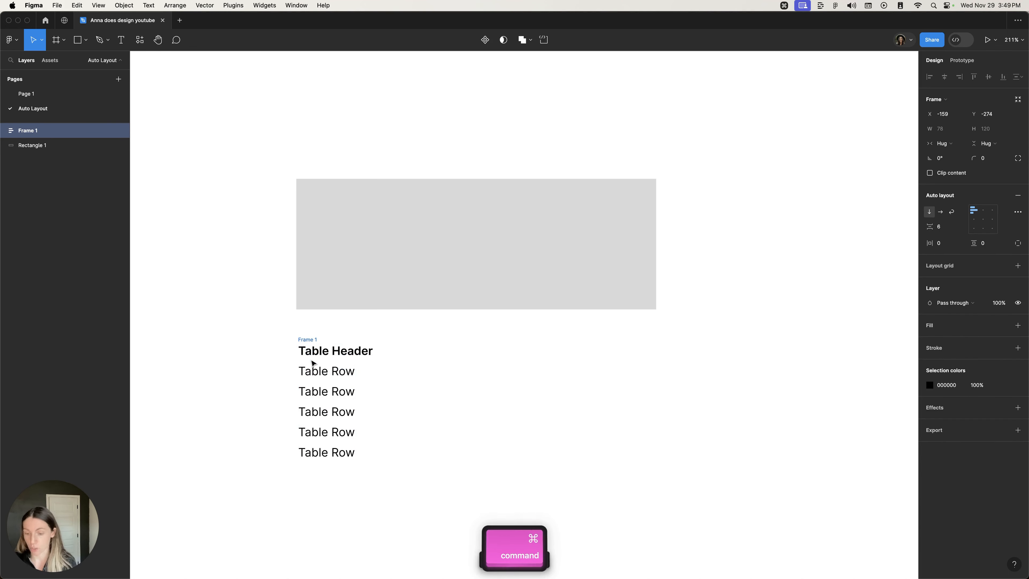
{"action": "key", "text": "super+r"}
{"action": "type", "text": "Table"}
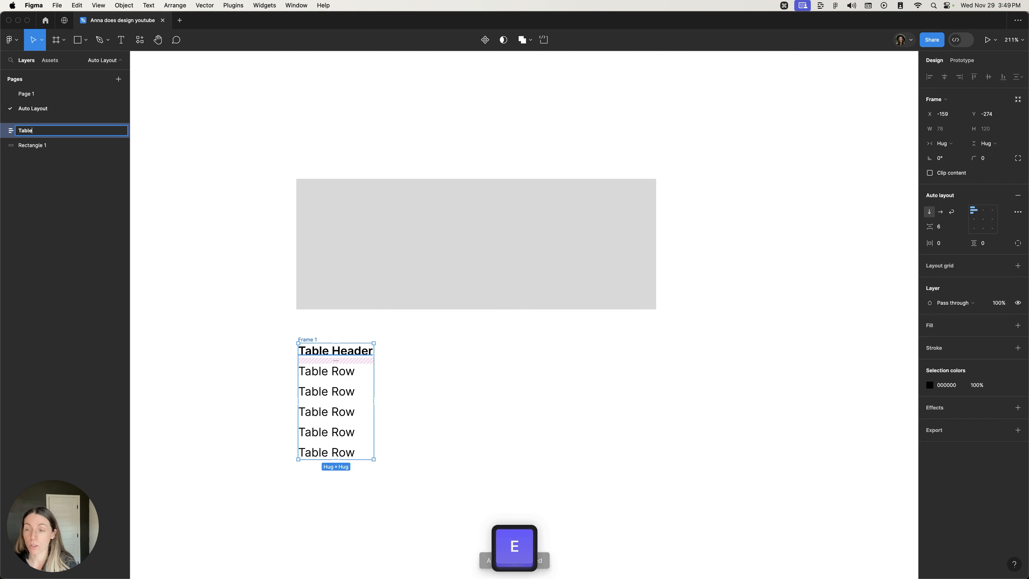
{"action": "type", "text": " Row with Header"}
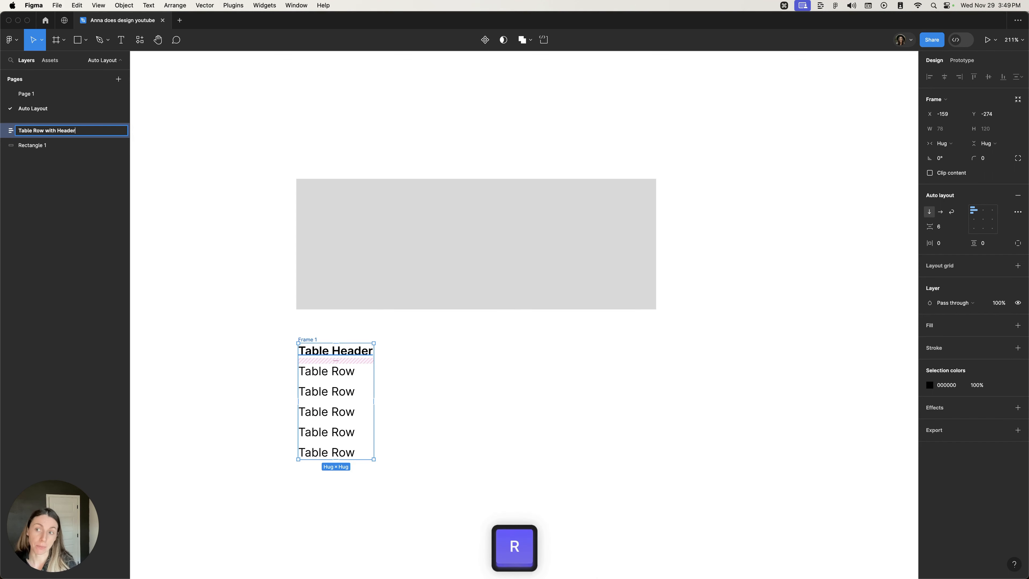
{"action": "key", "text": "Return"}
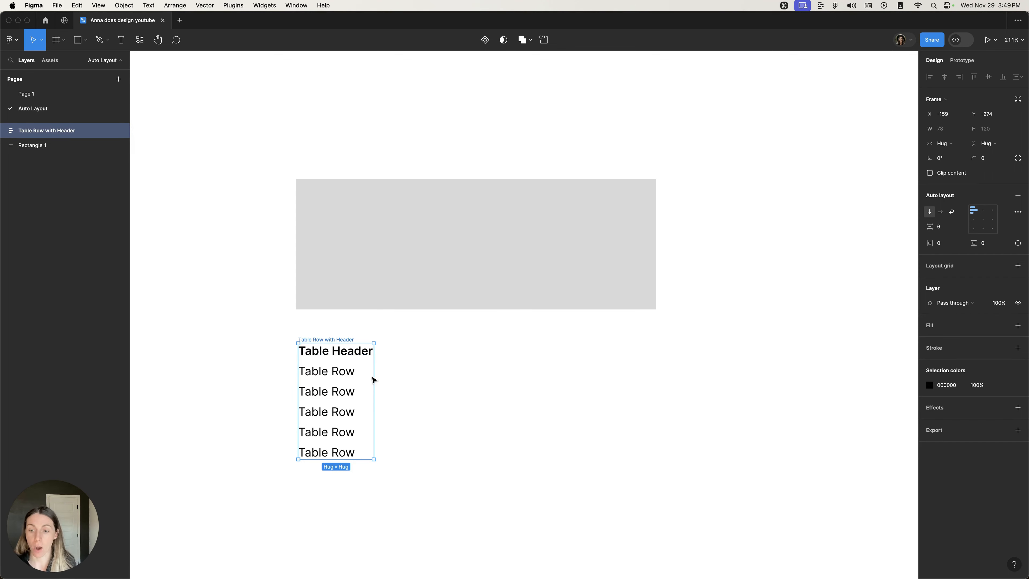
{"action": "left_click", "coordinate": [333, 362]}
{"action": "mouse_move", "coordinate": [334, 362]}
{"action": "left_mouse_down"}
{"action": "mouse_move", "coordinate": [333, 381]}
{"action": "mouse_move", "coordinate": [334, 364]}
{"action": "left_mouse_up"}
{"action": "key", "text": "super+z"}
{"action": "key", "text": "super+z"}
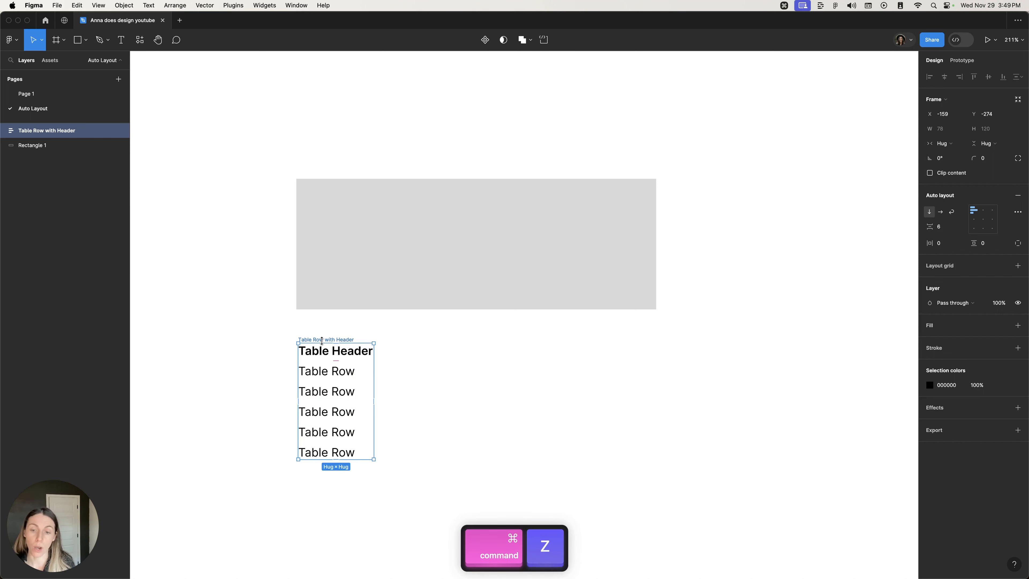
Set the auto layout spacing to 20 between the header and the rows, and to 12 between the rows.
{"action": "left_click_drag", "start_coordinate": [336, 360], "coordinate": [327, 395]}
{"action": "left_click", "coordinate": [342, 406]}
{"action": "left_click", "coordinate": [447, 412]}
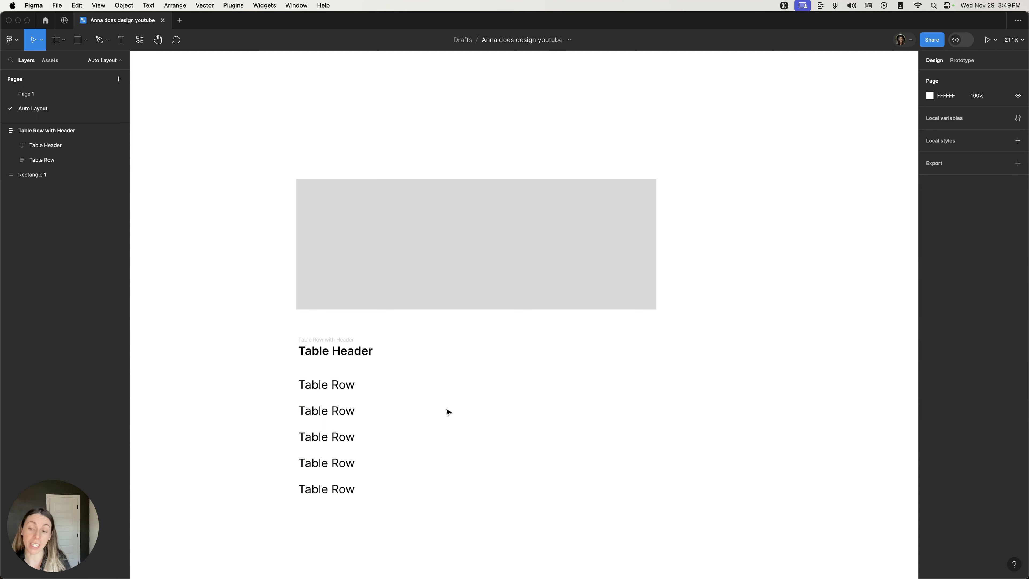
Duplicate the Table Row with Header frame to the right of the original as a second column.
{"action": "left_click", "coordinate": [342, 340]}
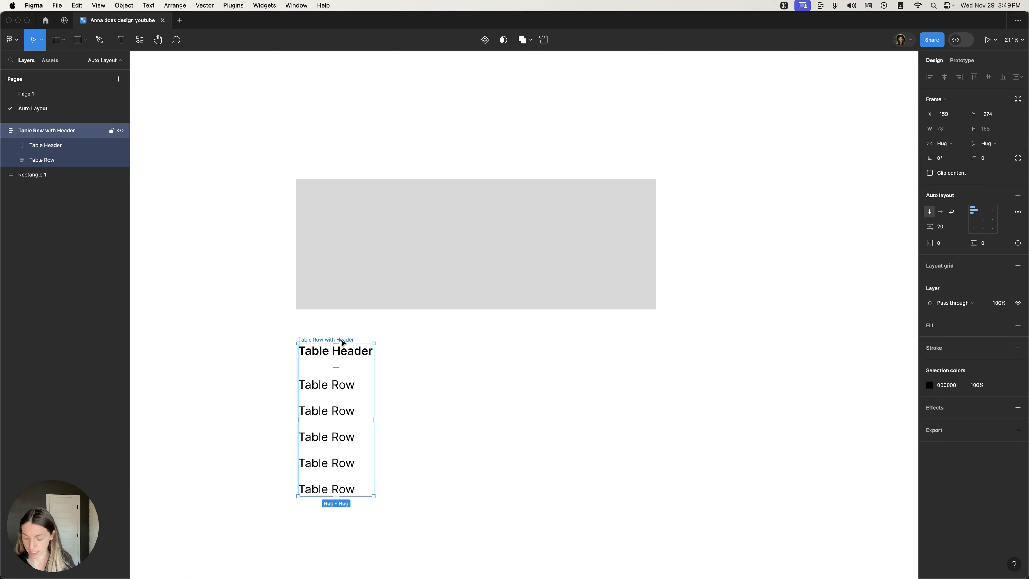
{"action": "key", "text": "super+d"}
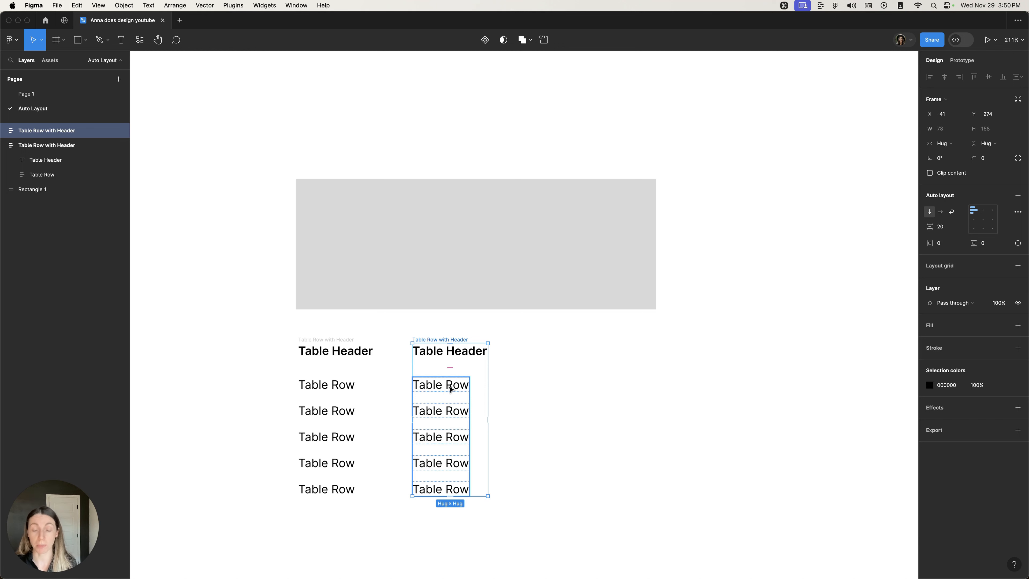
Select the row texts inside the second column's Table Row frame and delete all except the first one.
{"action": "scroll", "coordinate": [451, 389], "scroll_direction": "up", "scroll_amount": 1}
{"action": "double_click", "coordinate": [451, 389]}
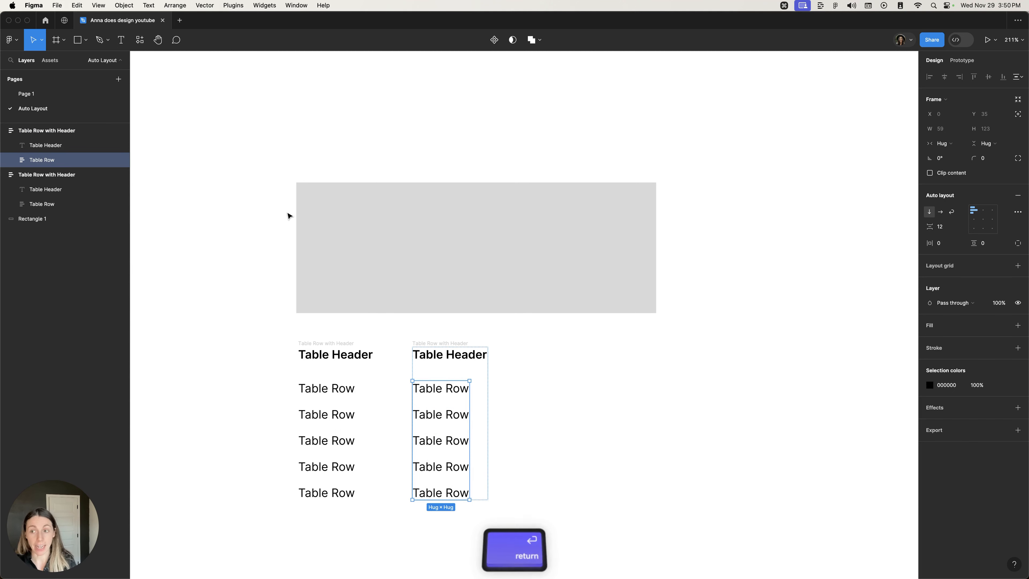
{"action": "key", "text": "Return"}
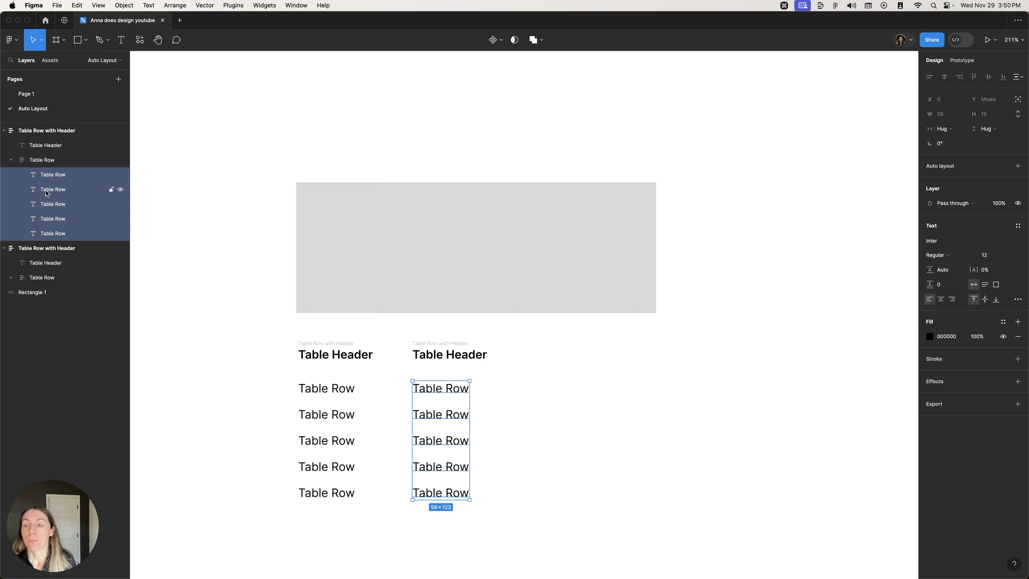
{"action": "key", "text": "shift+Return"}
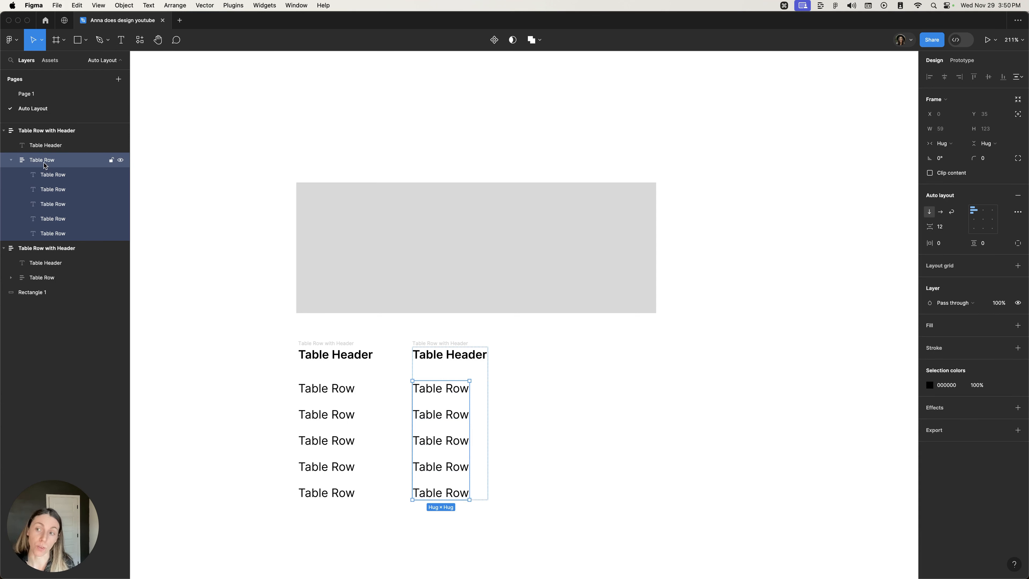
{"action": "key", "text": "Return"}
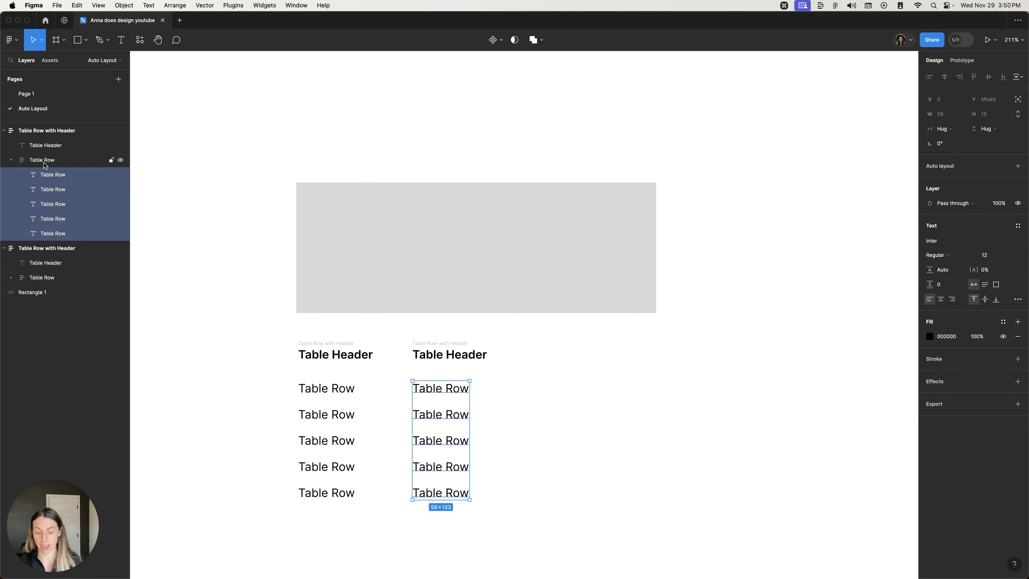
{"action": "key", "text": "shift+Return"}
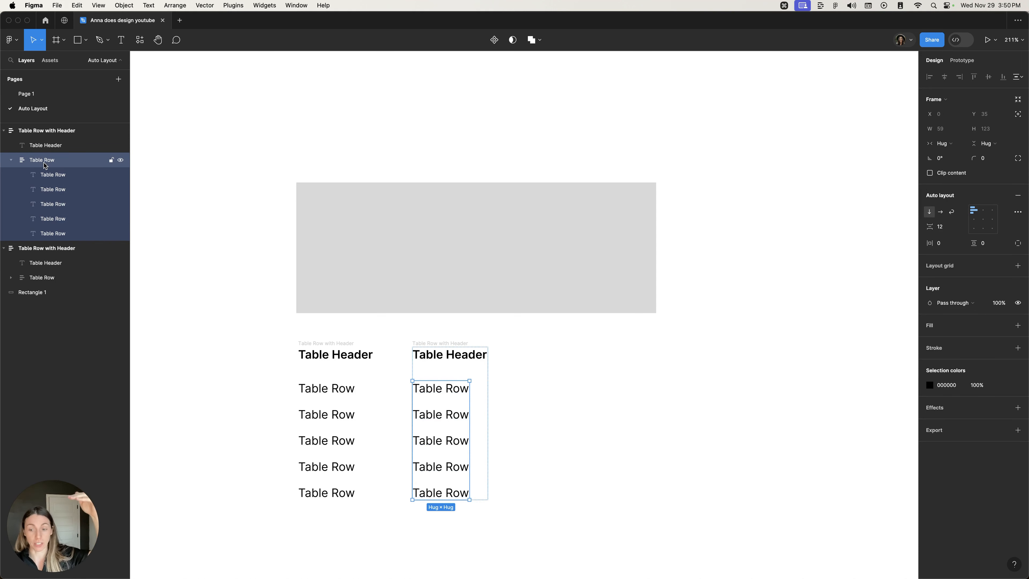
{"action": "key", "text": "Return"}
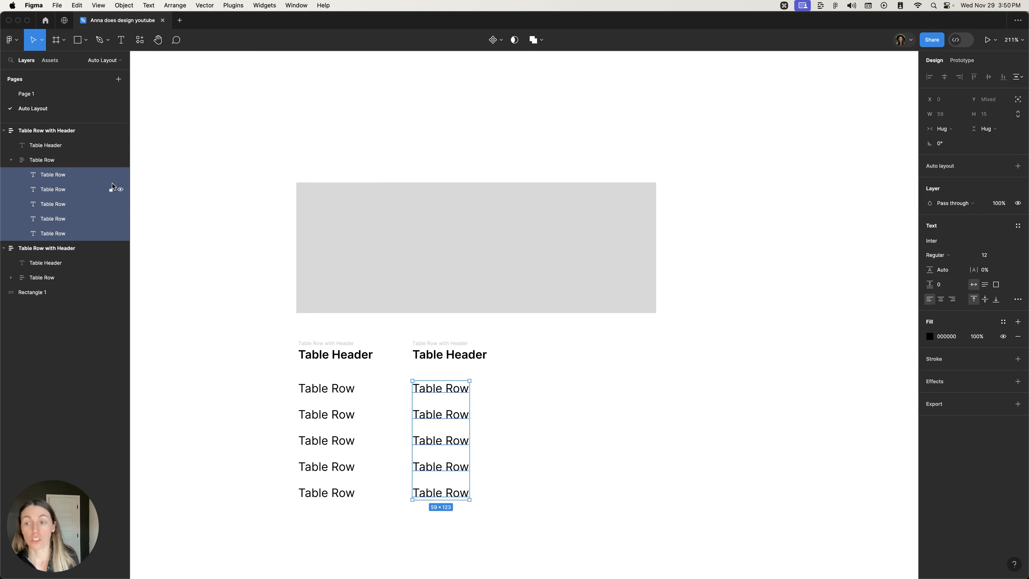
{"action": "key", "text": "shift"}
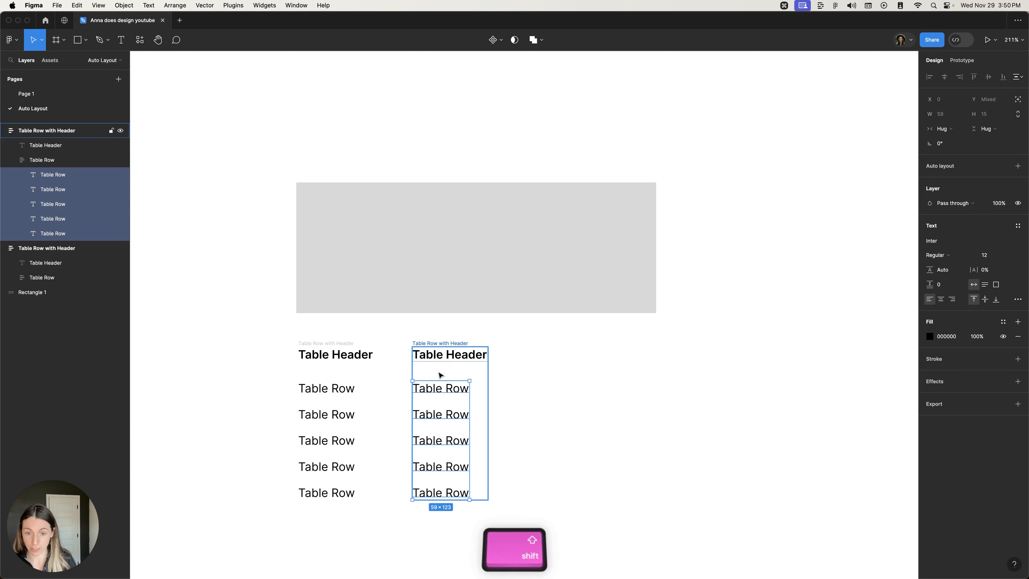
{"action": "left_click", "coordinate": [440, 389], "text": "shift"}
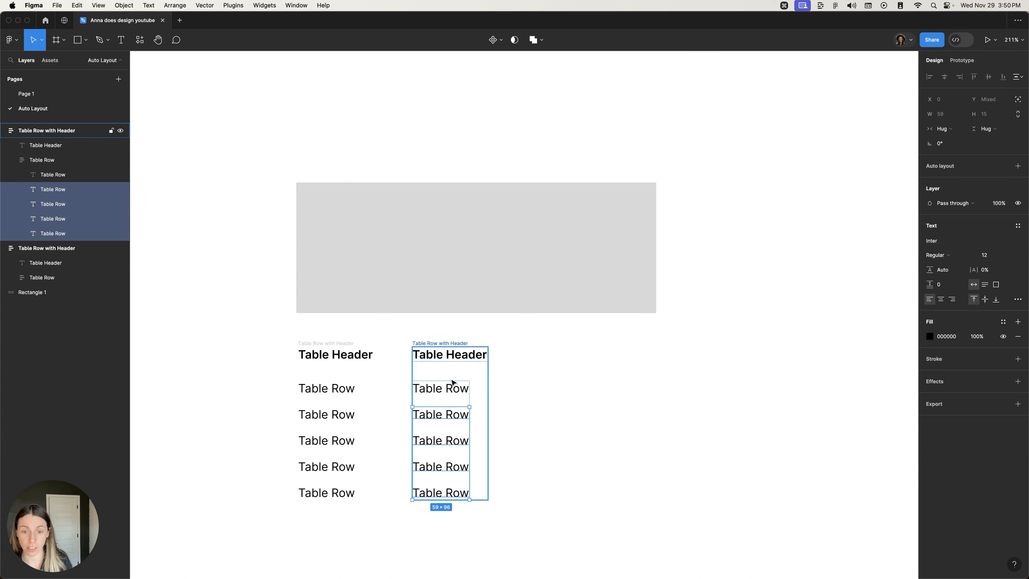
{"action": "key", "text": "Delete"}
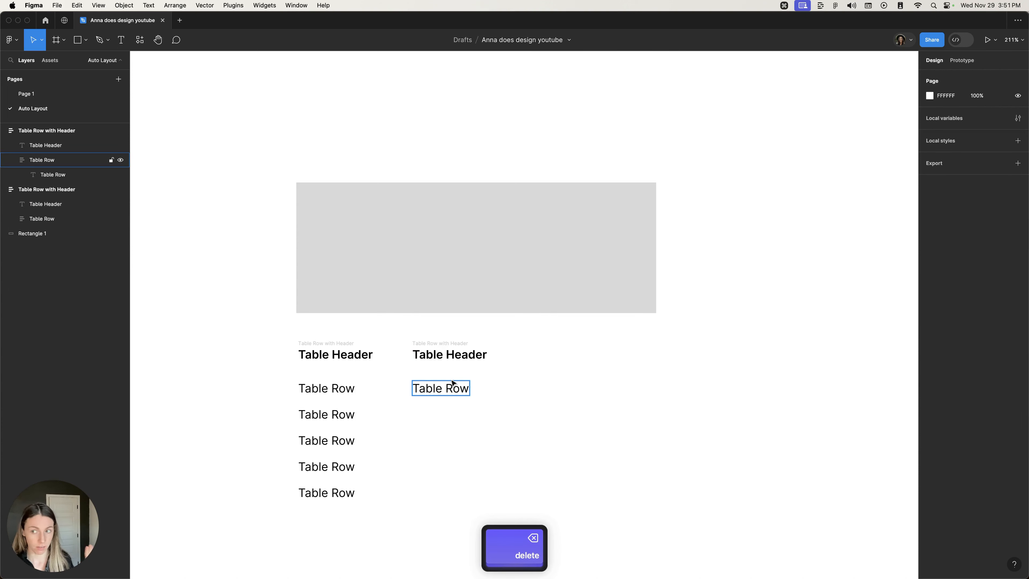
Change the second column's remaining row text to "Super Table Row".
{"action": "left_click", "coordinate": [451, 380]}
{"action": "double_click", "coordinate": [449, 383]}
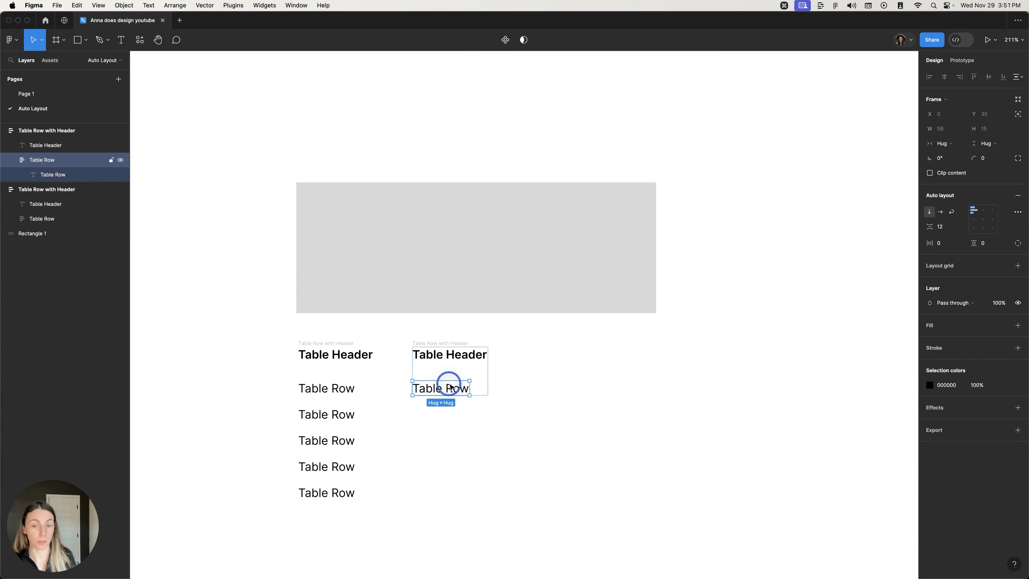
{"action": "key", "text": "Return"}
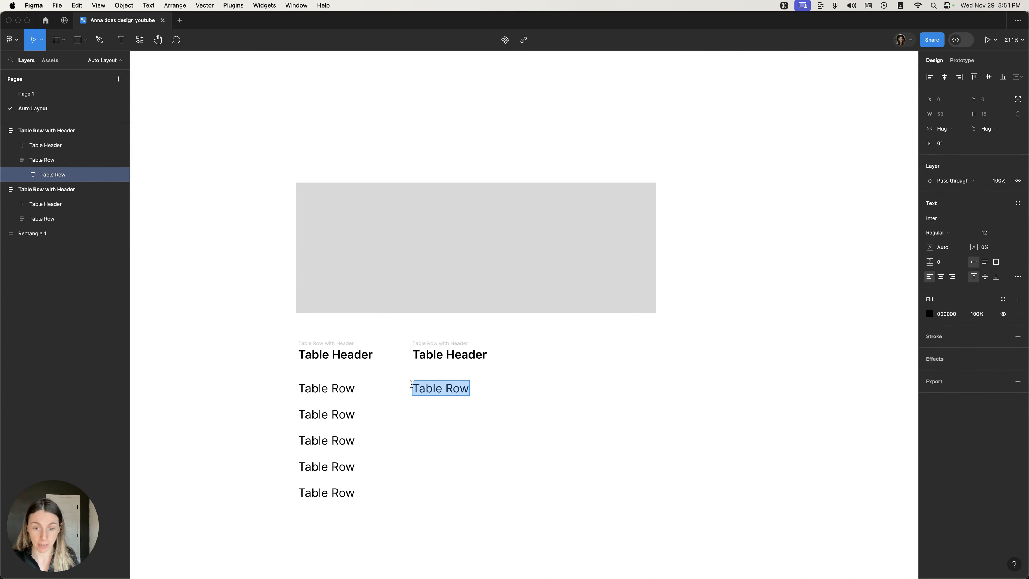
{"action": "left_click", "coordinate": [413, 387]}
{"action": "type", "text": "Super"}
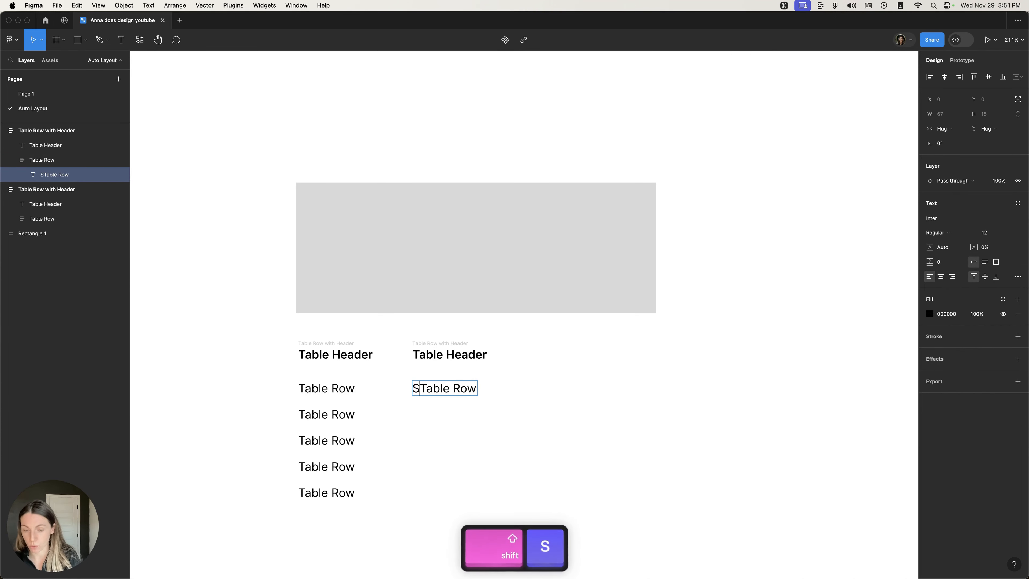
{"action": "left_click", "coordinate": [429, 435]}
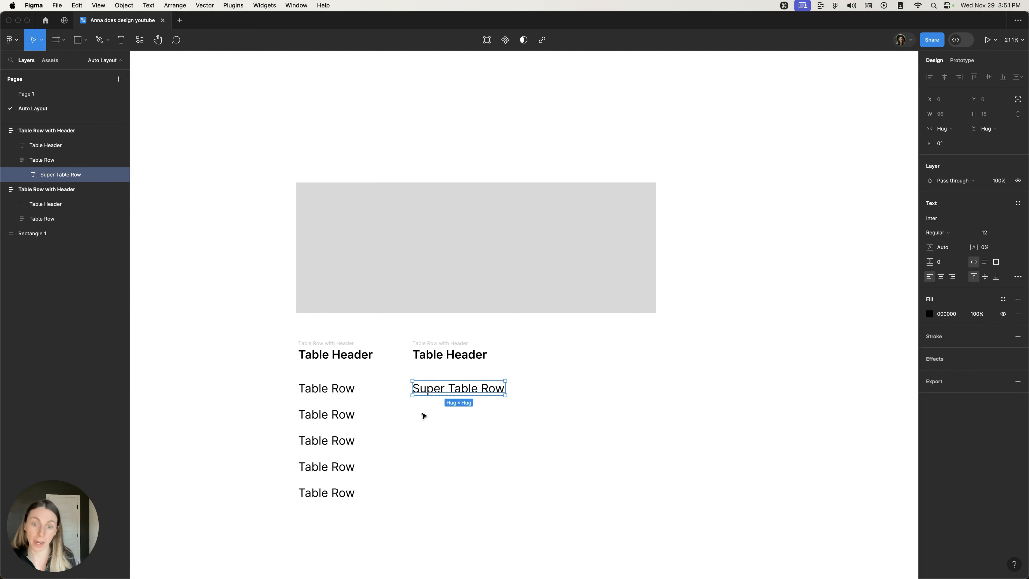
Duplicate the "Super Table Row" text four times inside the second column's Table Row frame.
{"action": "key", "text": "super"}
{"action": "key", "text": "super+d"}
{"action": "key", "text": "super+d"}
{"action": "key", "text": "super+d"}
{"action": "key", "text": "super+d"}
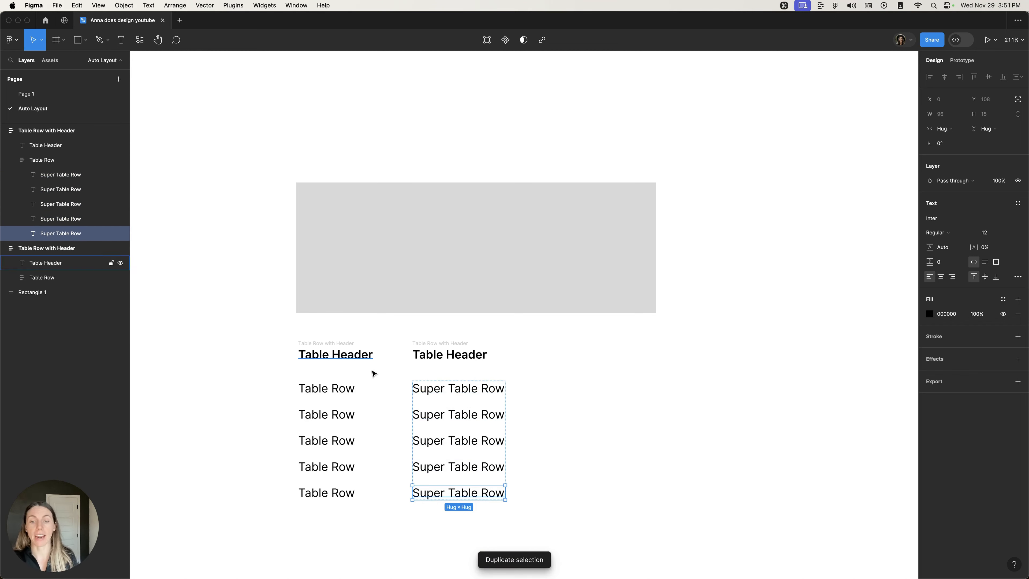
{"action": "scroll", "coordinate": [569, 575], "scroll_direction": "down", "scroll_amount": 1}
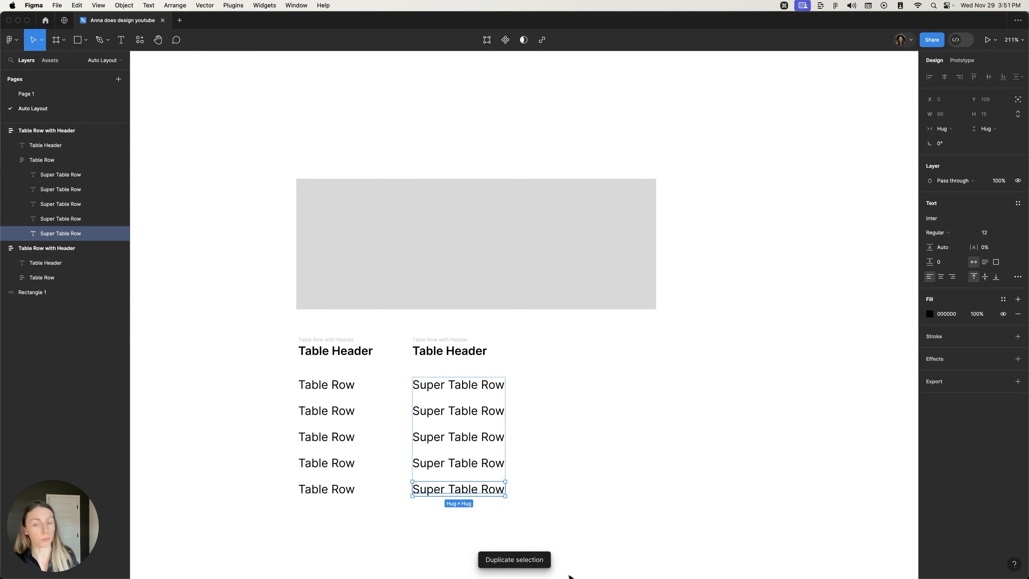
{"action": "left_click", "coordinate": [582, 495]}
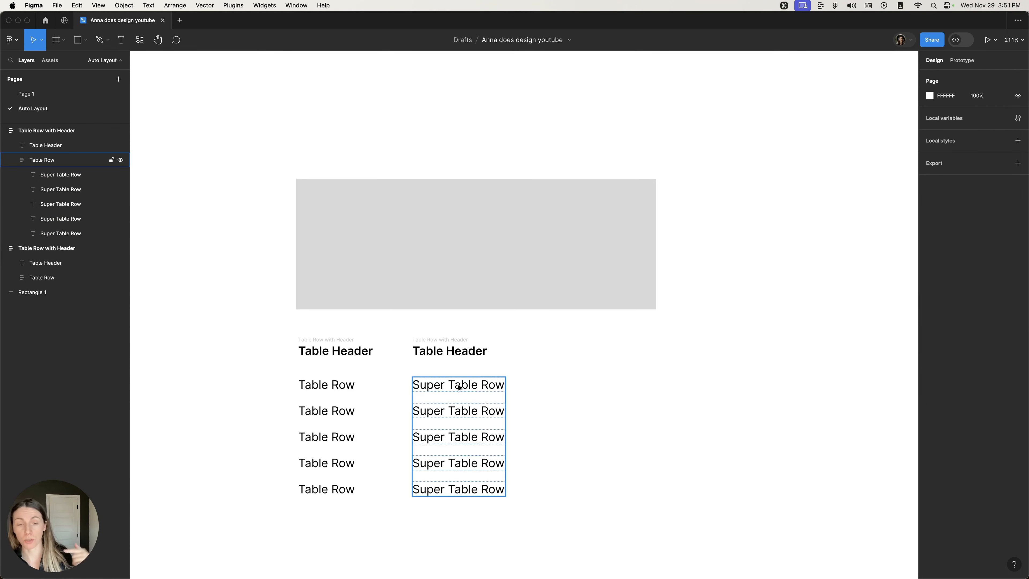
Duplicate the second column's Table Row with Header frame to its right as a third column.
{"action": "left_click_drag", "start_coordinate": [448, 340], "coordinate": [567, 335]}
{"action": "key", "text": "super+z"}
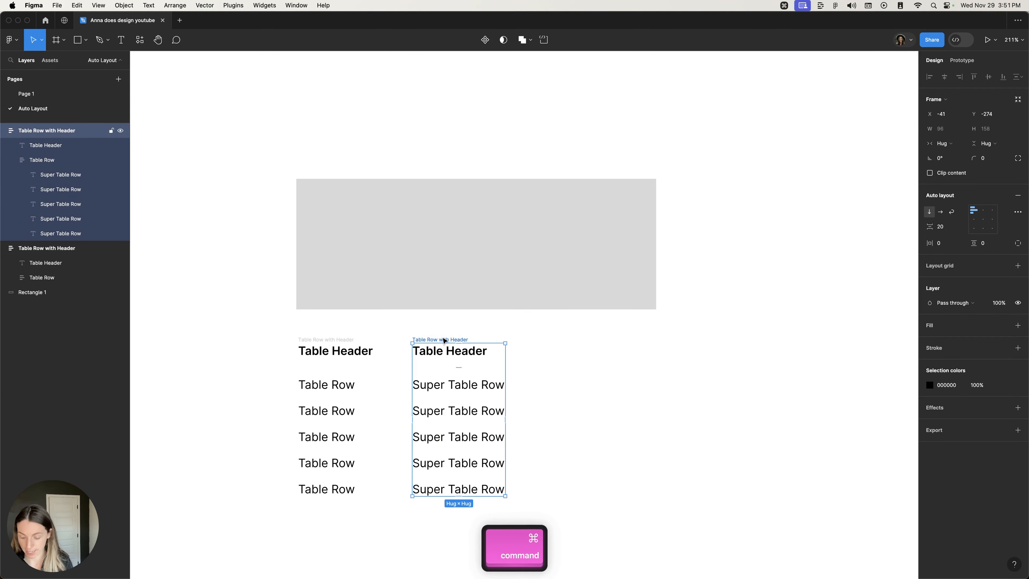
{"action": "key", "text": "super+d"}
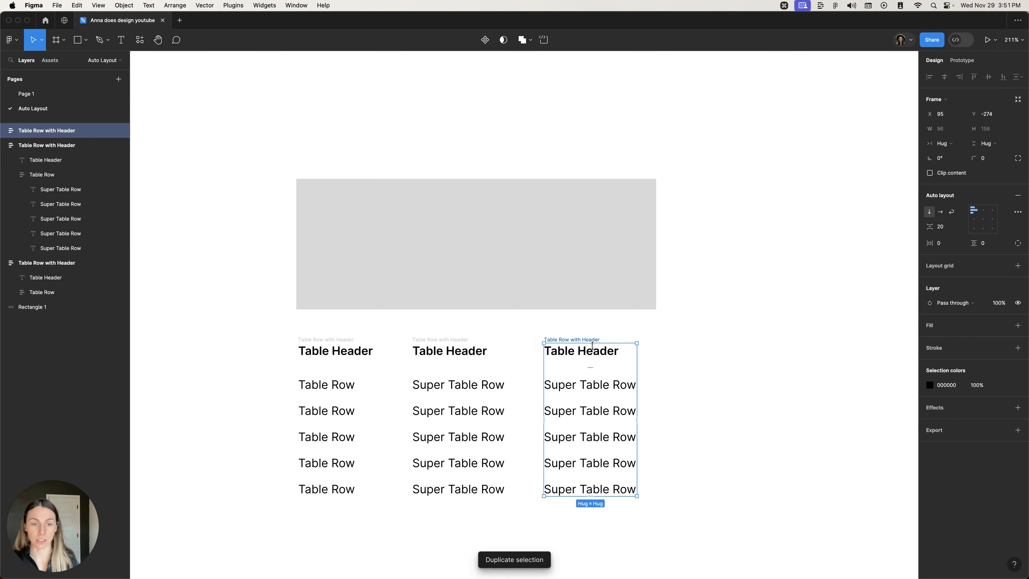
Select the row texts inside the third column's Table Row frame and delete all except the first one.
{"action": "double_click", "coordinate": [585, 401]}
{"action": "key", "text": "Return"}
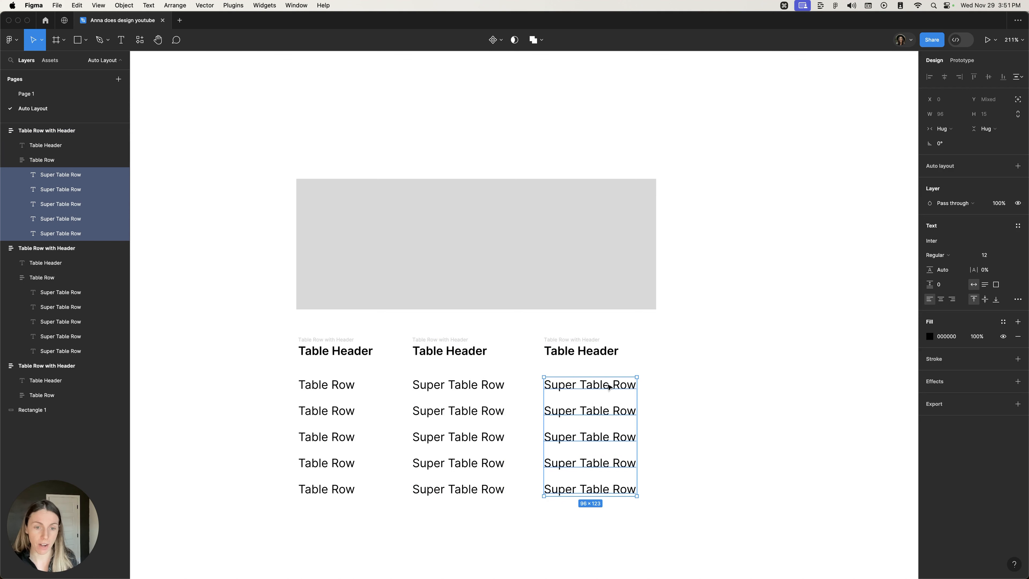
{"action": "left_click", "coordinate": [608, 386], "text": "shift"}
Change the third column's remaining row text to "Super Duper Table Row".
{"action": "left_click", "coordinate": [574, 384]}
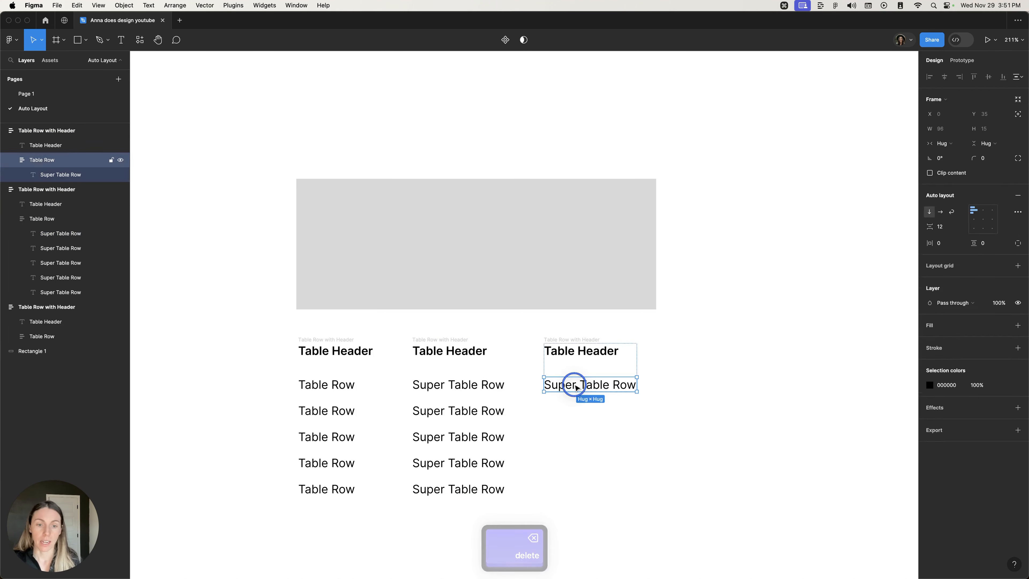
{"action": "double_click", "coordinate": [574, 383]}
{"action": "left_click", "coordinate": [580, 383]}
{"action": "type", "text": "Duper"}
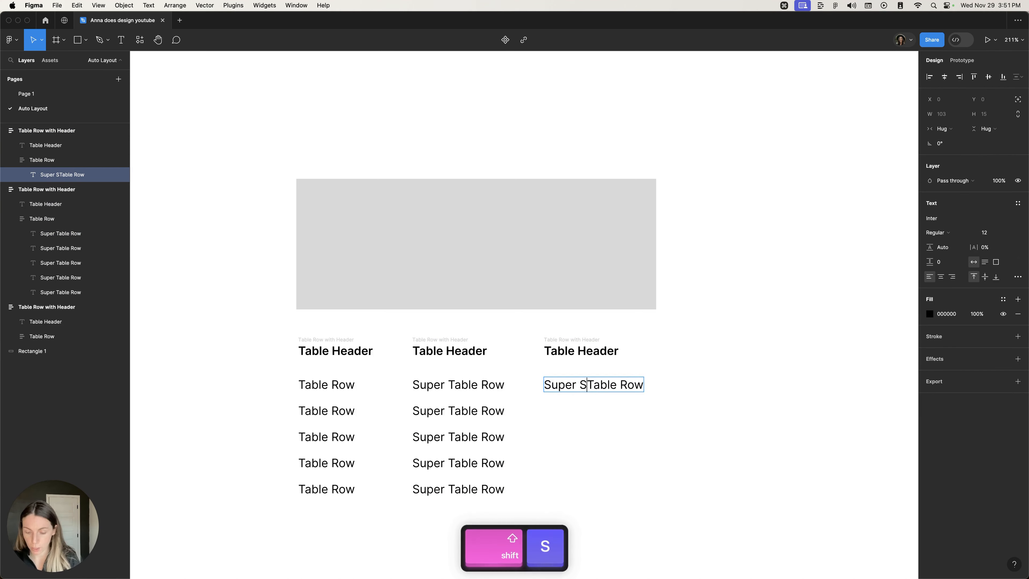
{"action": "key", "text": "Escape"}
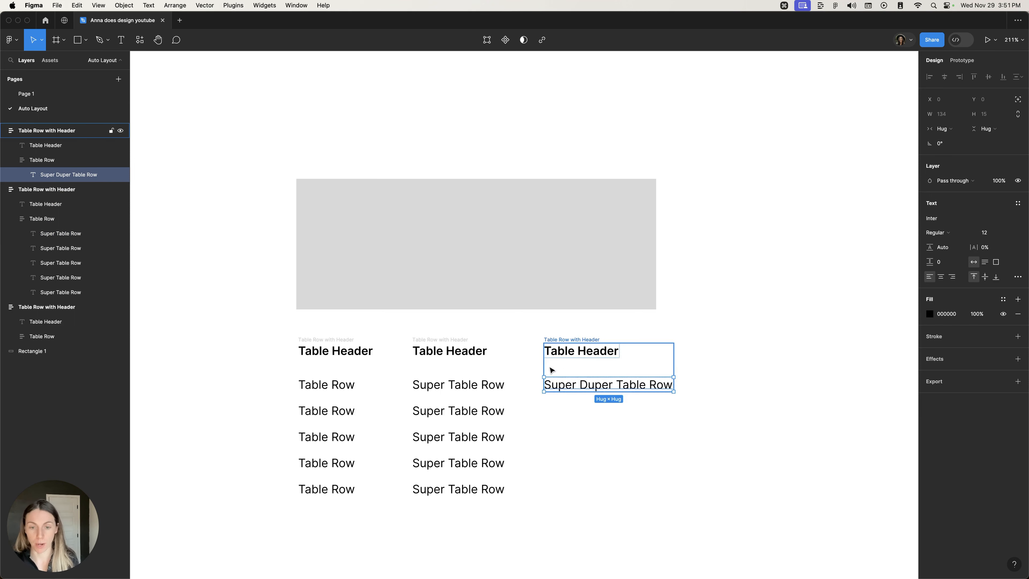
Change the second column's header to "Super Table Header" and the third column's header to "Super Duper Table Header".
{"action": "left_click", "coordinate": [447, 354]}
{"action": "double_click", "coordinate": [430, 355]}
{"action": "left_click", "coordinate": [416, 352]}
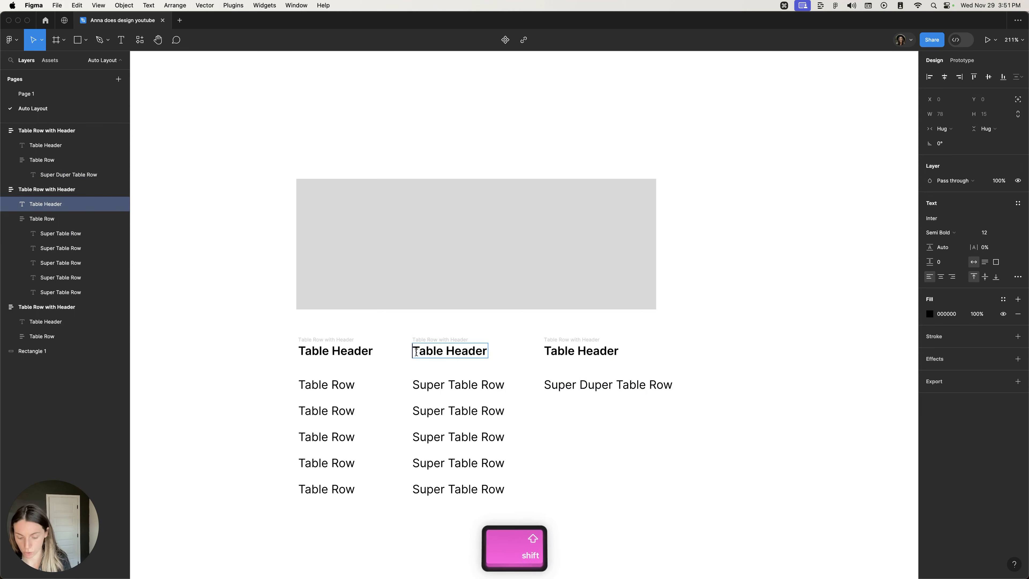
{"action": "type", "text": "Super Duper"}
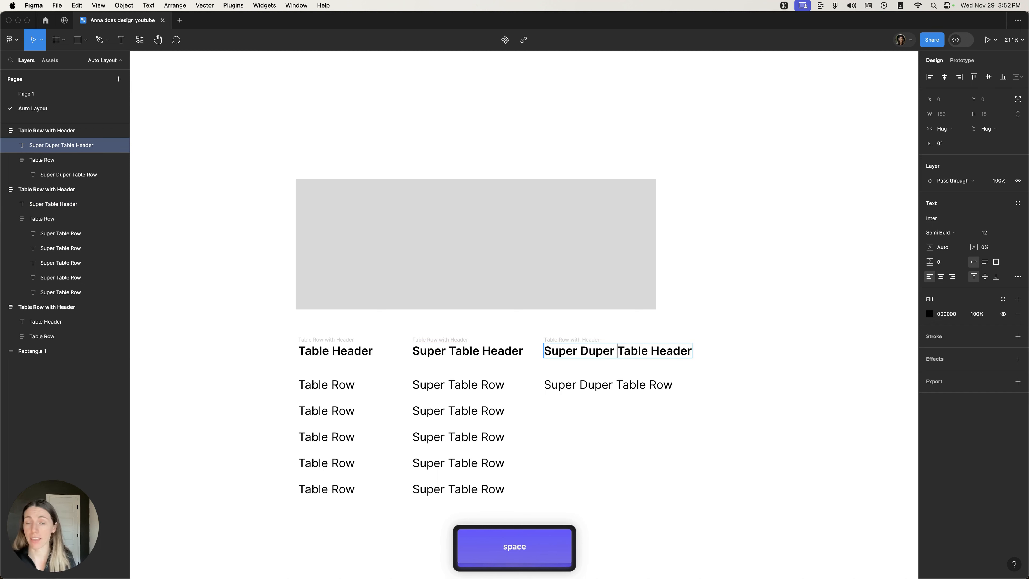
{"action": "key", "text": "Escape"}
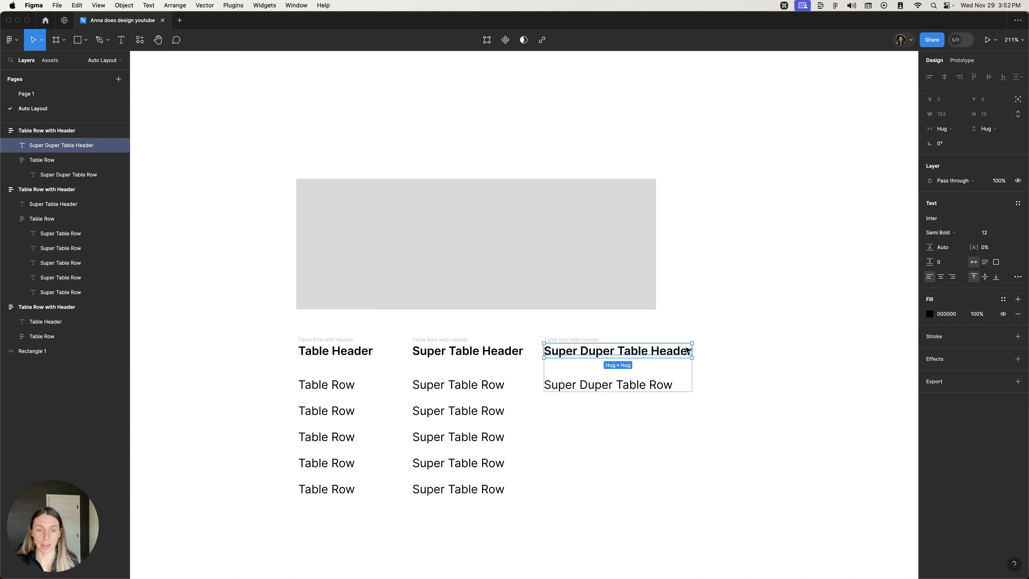
Duplicate the "Super Duper Table Row" text four times inside the third column's Table Row frame.
{"action": "left_click", "coordinate": [596, 386]}
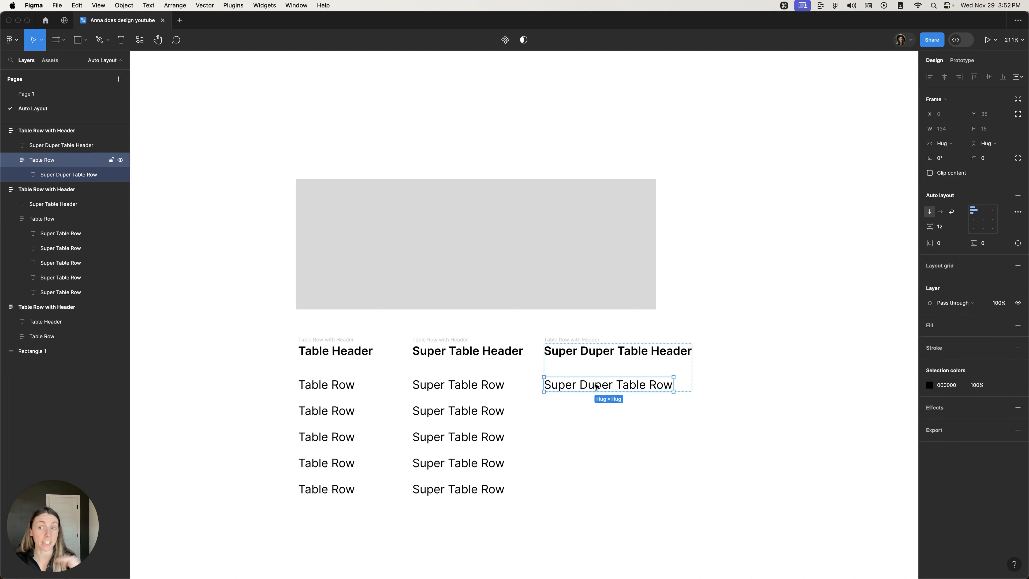
{"action": "key", "text": "Return"}
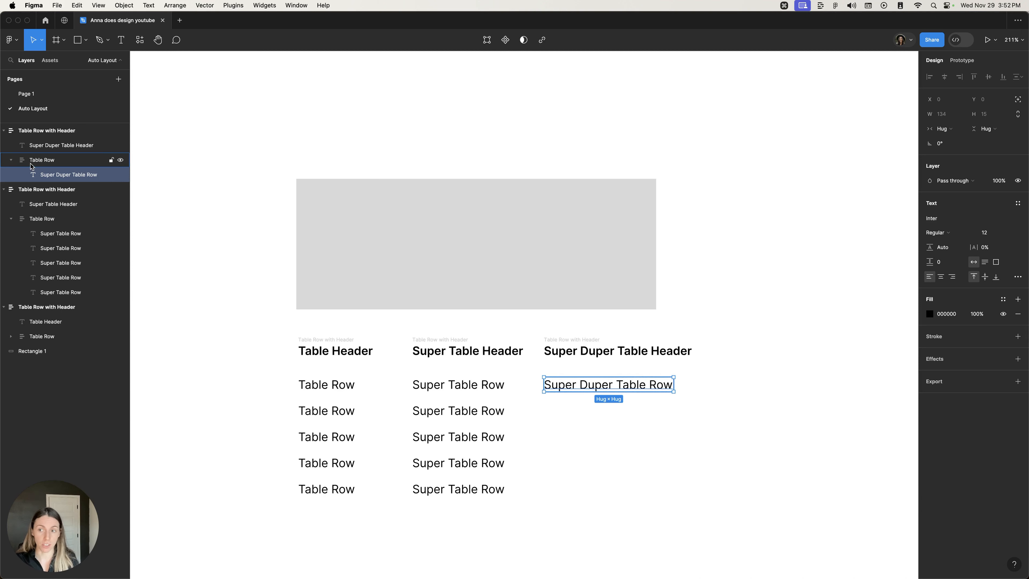
{"action": "left_click", "coordinate": [532, 409]}
{"action": "left_click", "coordinate": [565, 383]}
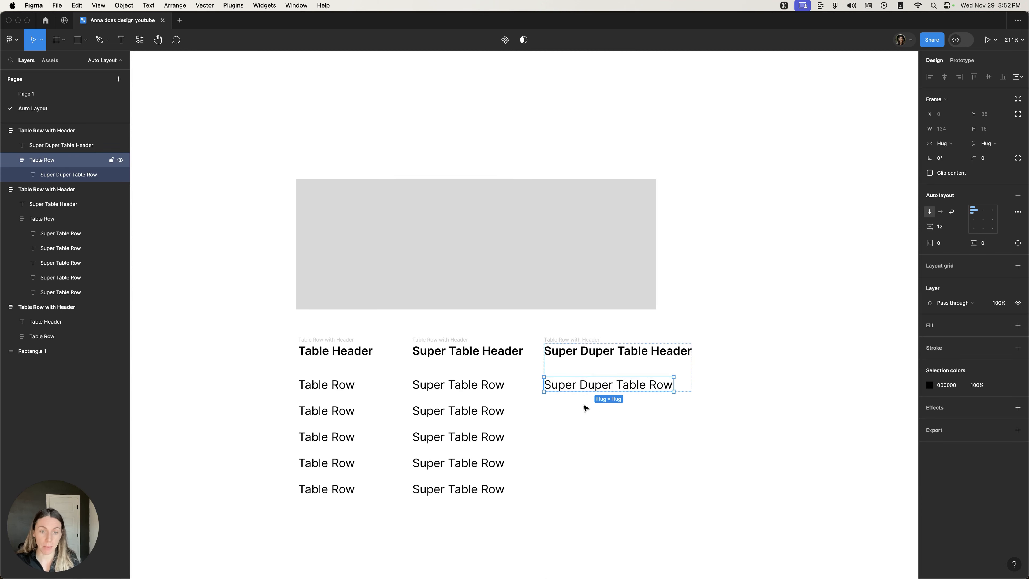
{"action": "key", "text": "Return"}
{"action": "key", "text": "super+d"}
{"action": "key", "text": "super+d"}
{"action": "key", "text": "super+d"}
{"action": "key", "text": "super+d"}
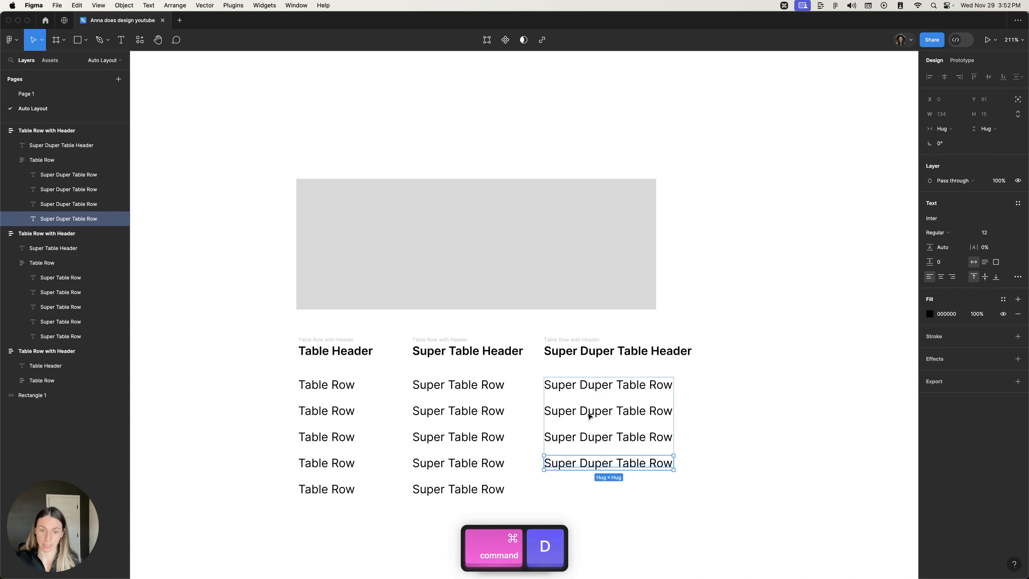
{"action": "left_click", "coordinate": [485, 448]}
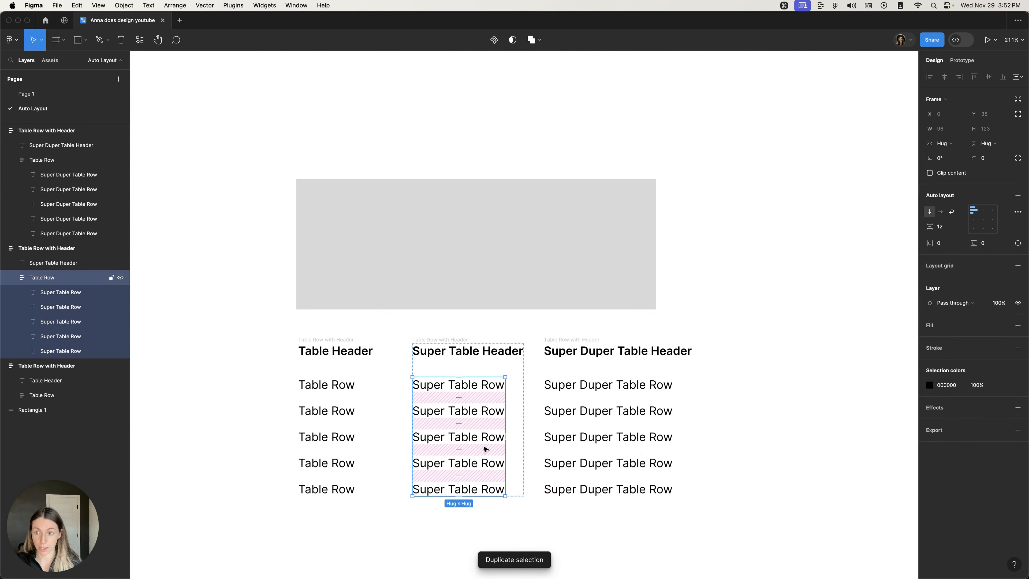
{"action": "left_click", "coordinate": [735, 378]}
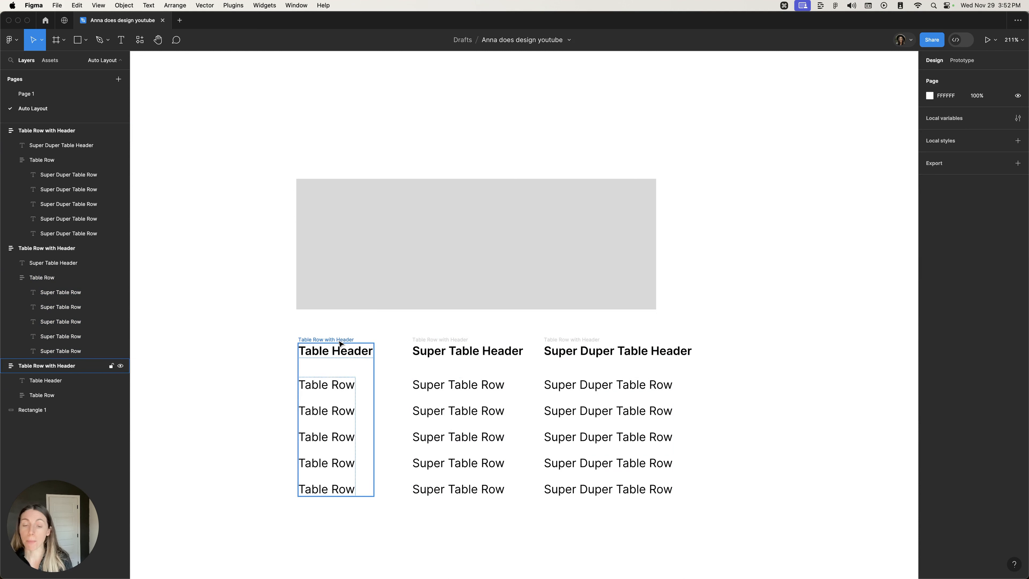
Try to move all three column frames together onto the gray rectangle, and undo the move.
{"action": "left_click", "coordinate": [370, 246]}
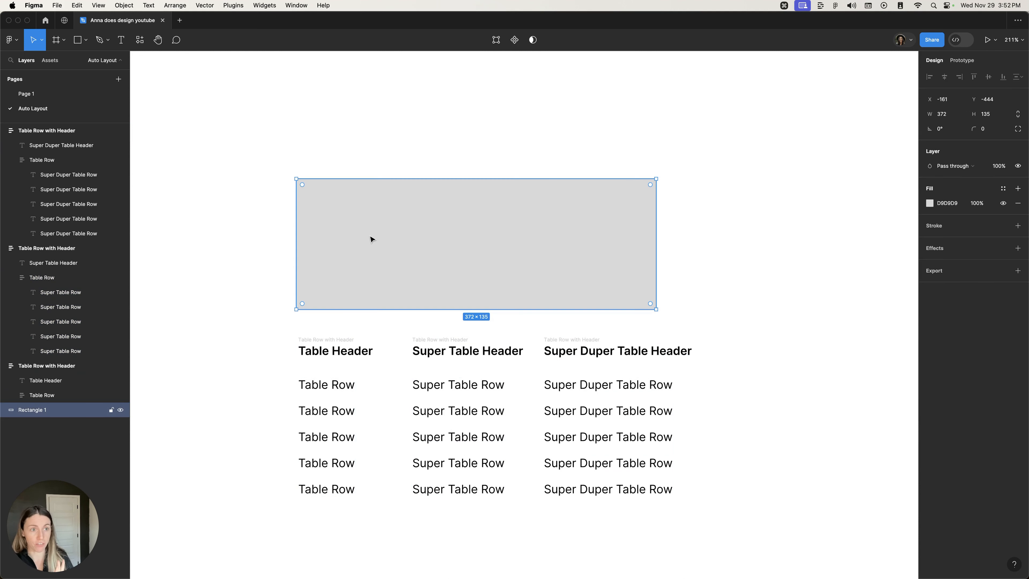
{"action": "scroll", "coordinate": [499, 230], "scroll_direction": "down", "scroll_amount": 1}
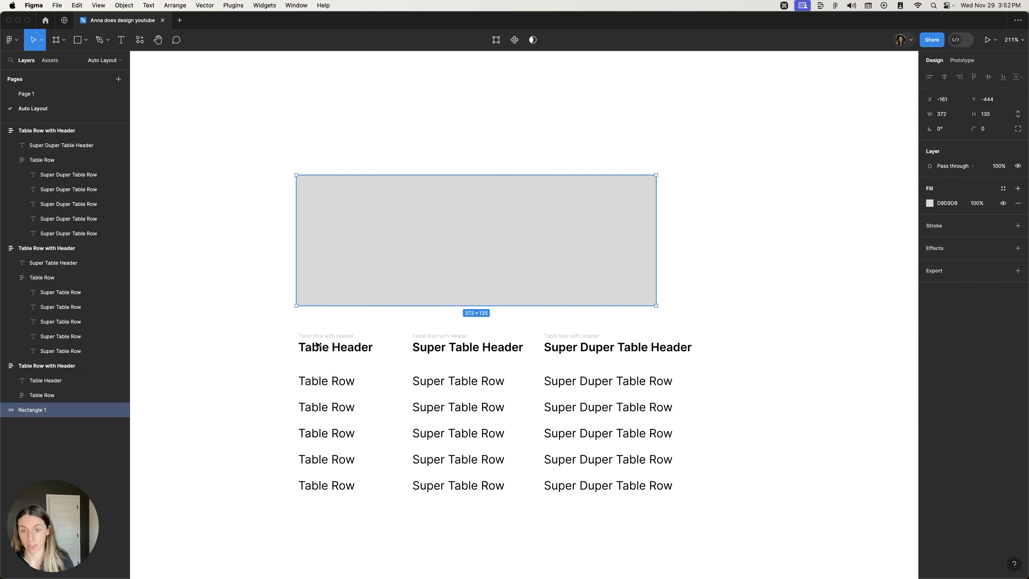
{"action": "left_click", "coordinate": [320, 340]}
{"action": "left_click", "coordinate": [424, 333]}
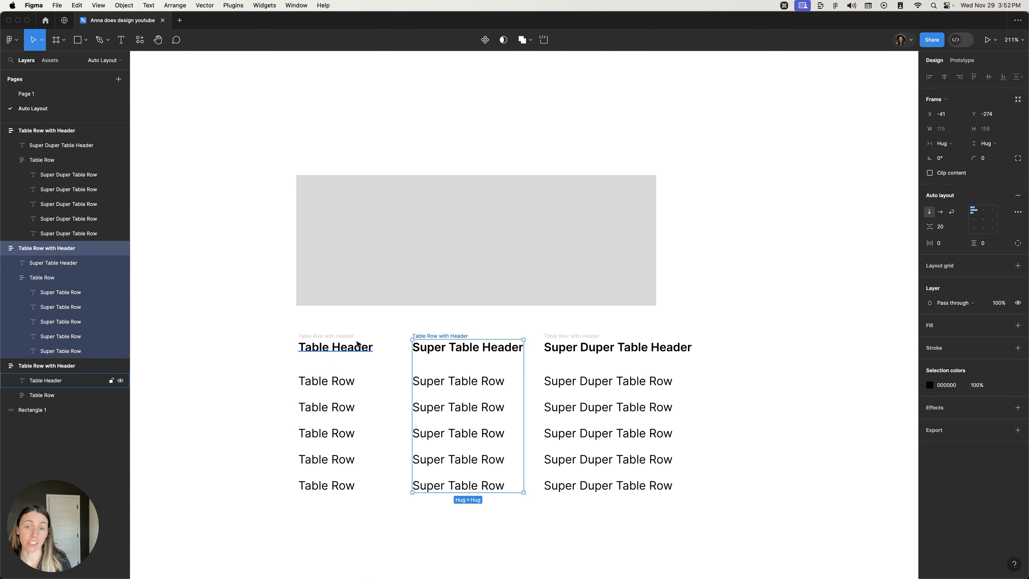
{"action": "left_click", "coordinate": [340, 339], "text": "shift"}
{"action": "left_click", "coordinate": [545, 336], "text": "shift"}
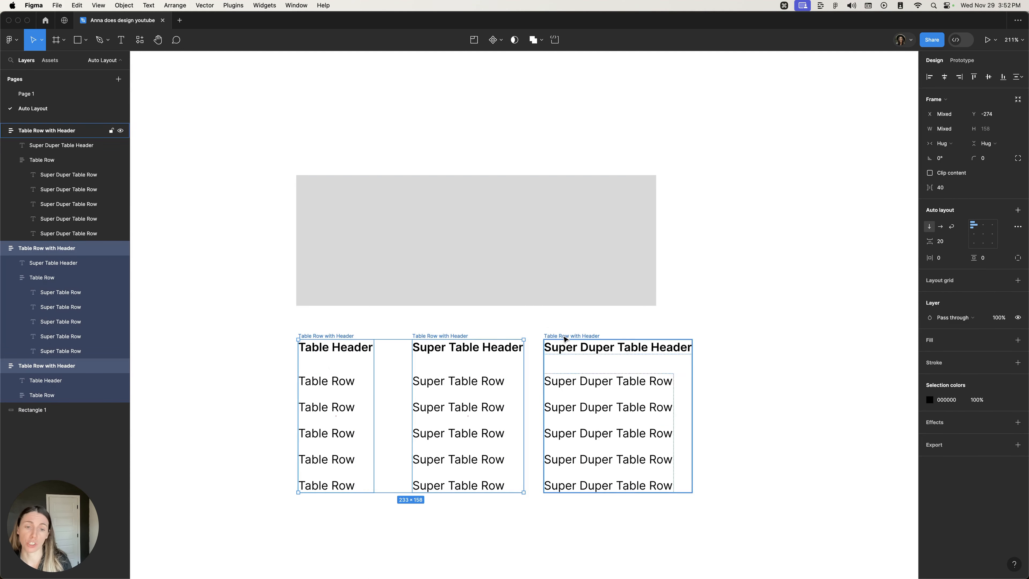
{"action": "left_click_drag", "start_coordinate": [545, 336], "coordinate": [535, 175]}
{"action": "key", "text": "super+z"}
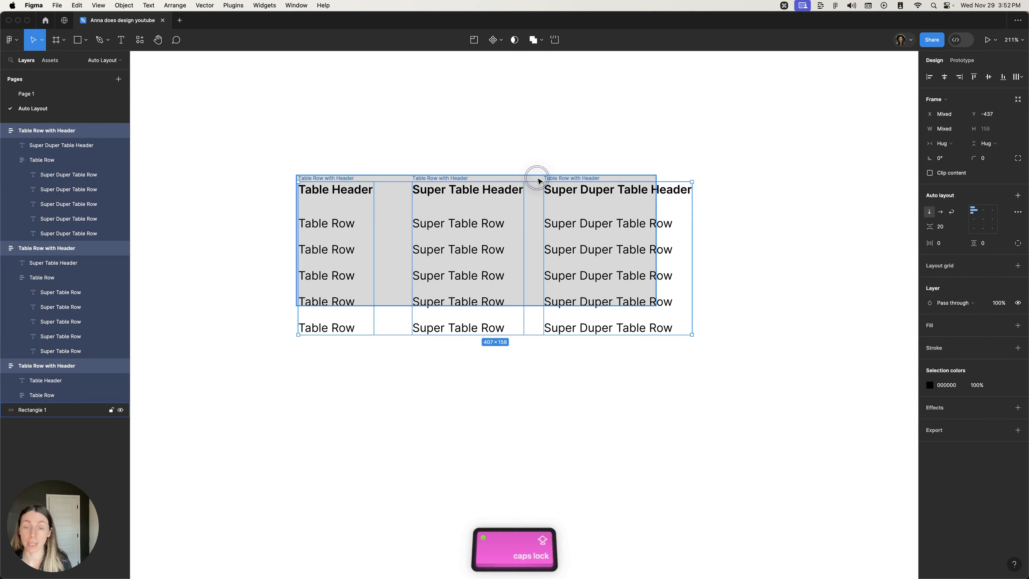
Select the header and all row texts of the third column and turn on text truncation for them.
{"action": "left_click", "coordinate": [572, 335]}
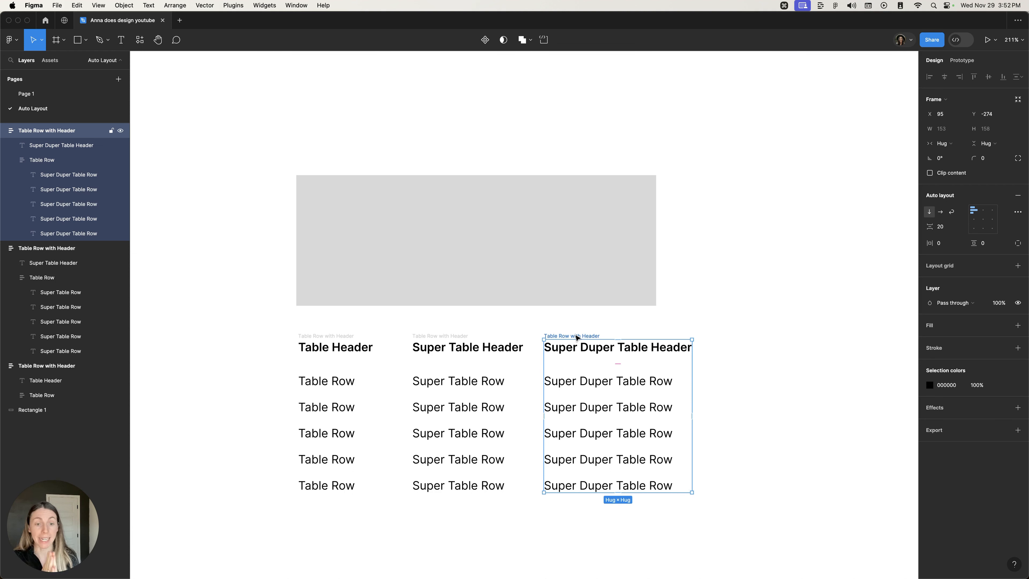
{"action": "key", "text": "Return"}
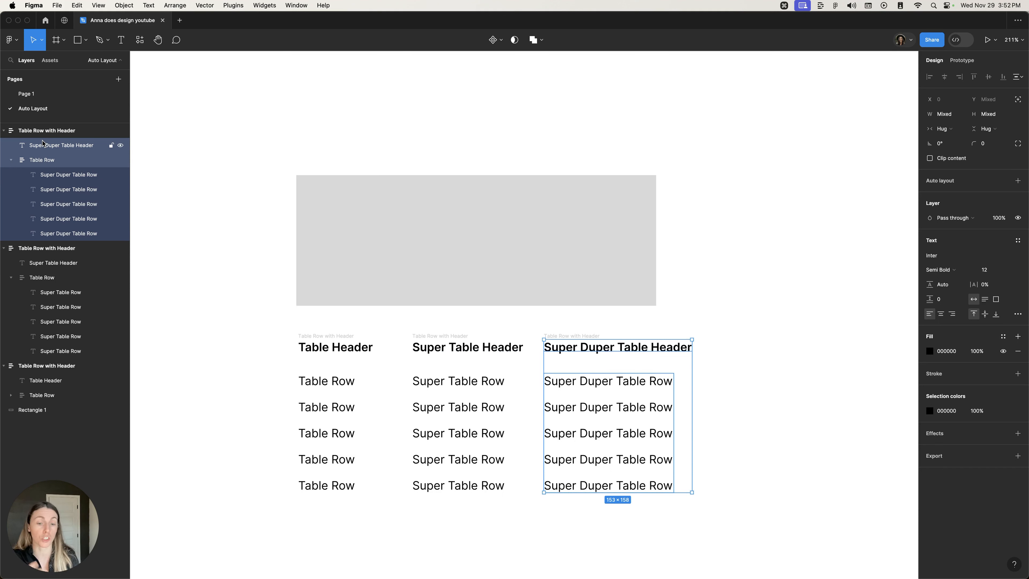
{"action": "key", "text": "Return"}
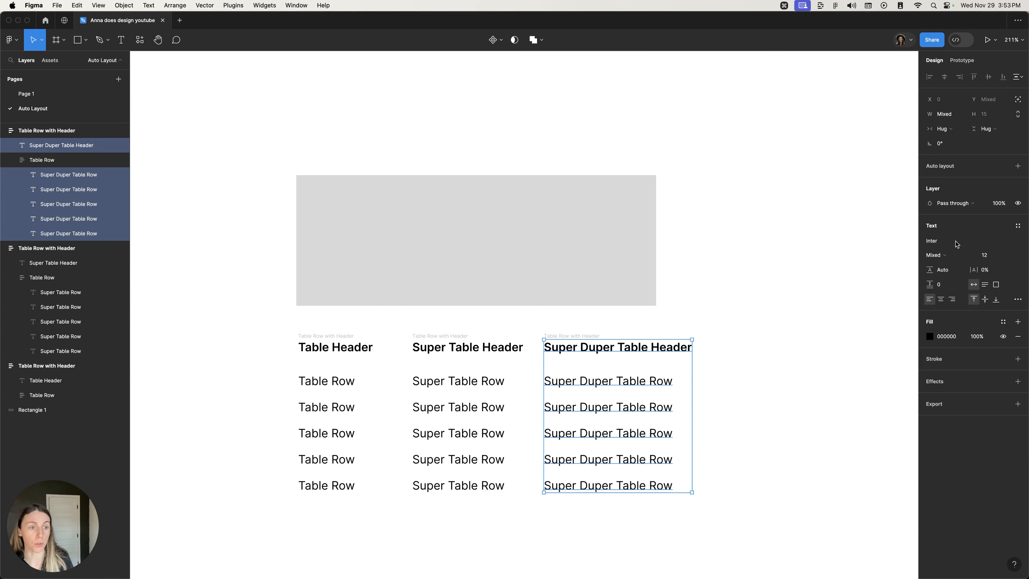
{"action": "left_click_drag", "start_coordinate": [1027, 226], "coordinate": [1000, 226]}
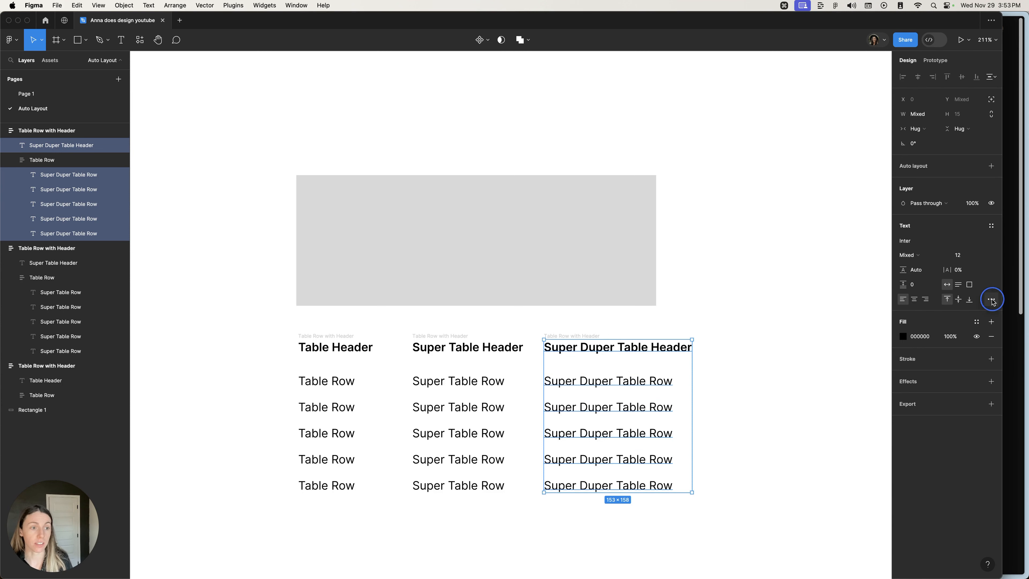
{"action": "left_click", "coordinate": [991, 300]}
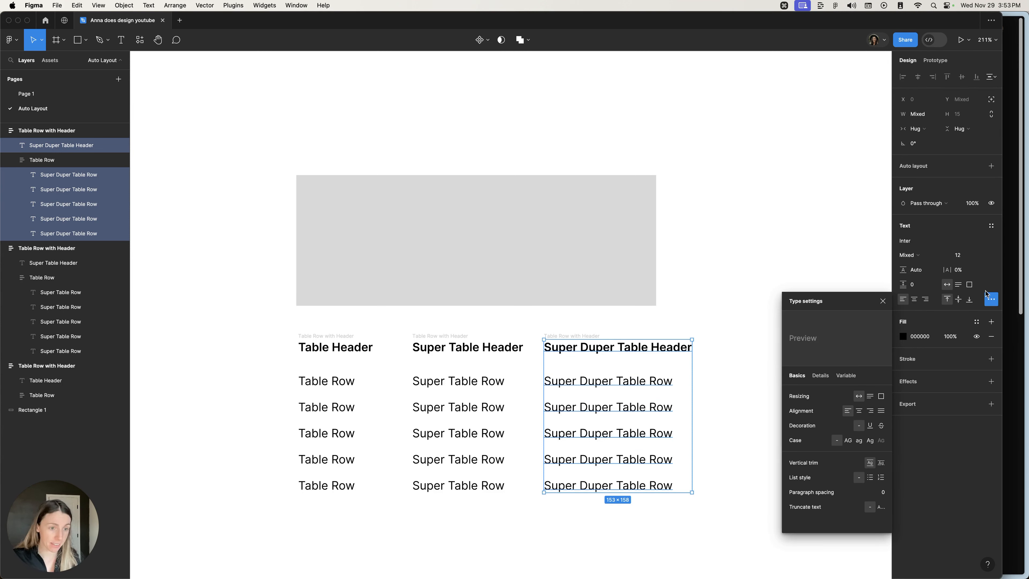
{"action": "left_click", "coordinate": [882, 509]}
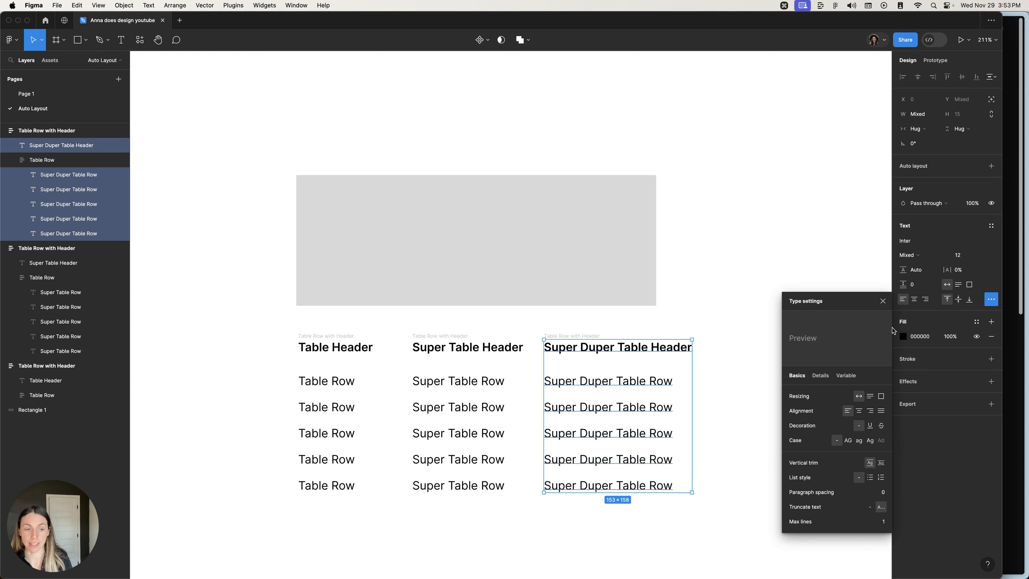
{"action": "left_click", "coordinate": [883, 301]}
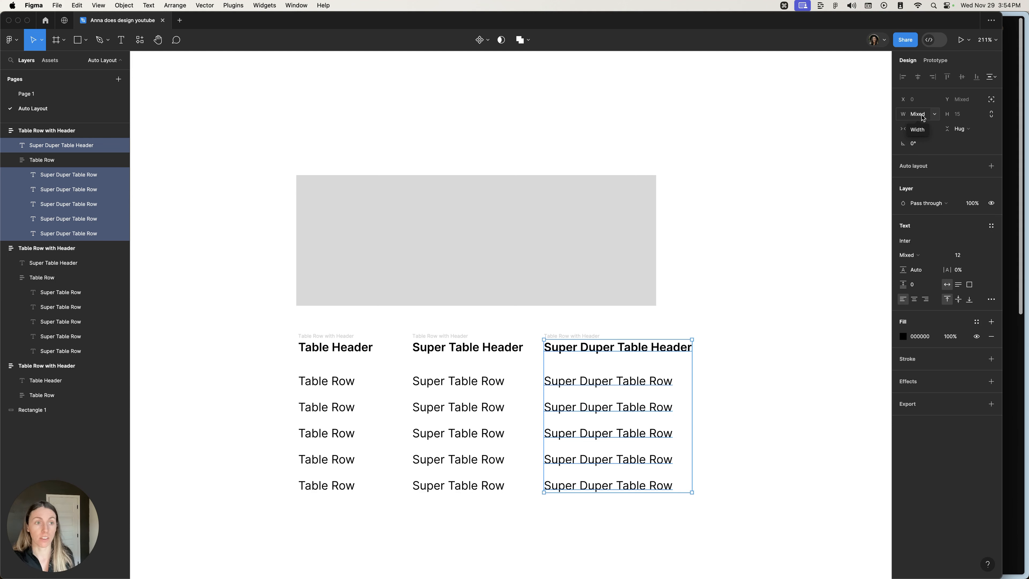
Add a maximum width of 120 to the selected header and row texts of the third column.
{"action": "left_click", "coordinate": [934, 114]}
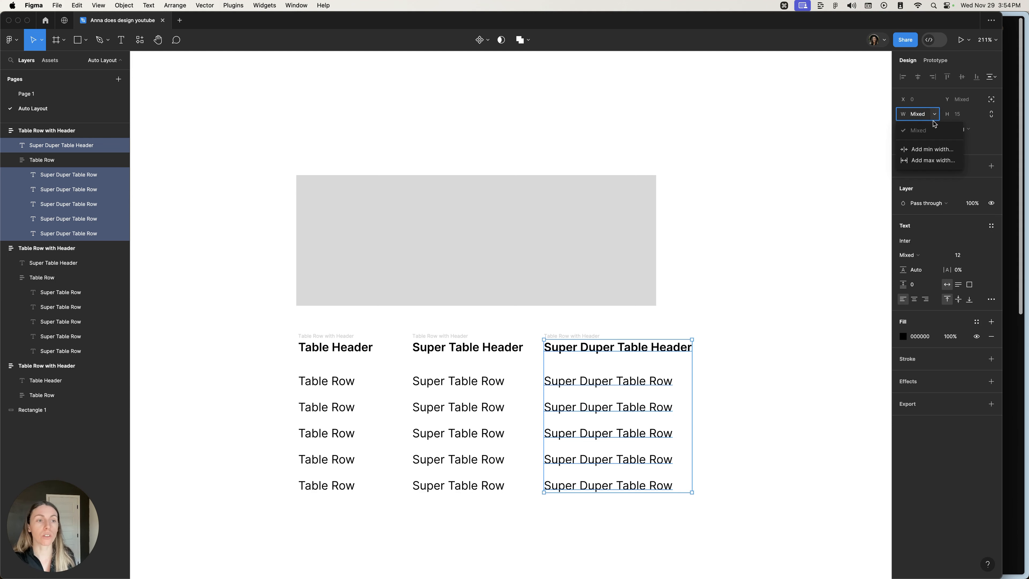
{"action": "left_click", "coordinate": [932, 160]}
{"action": "type", "text": "120"}
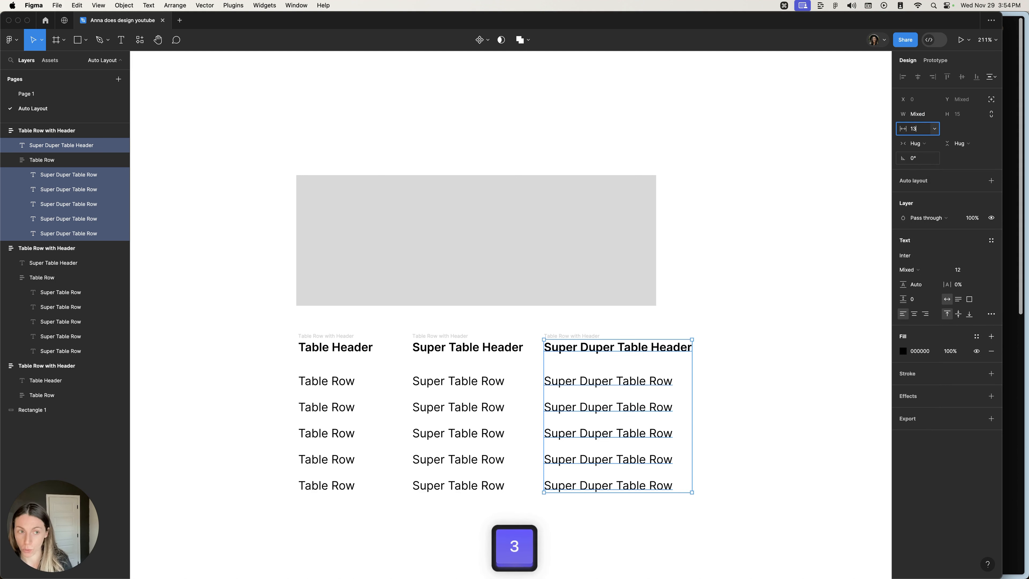
{"action": "key", "text": "Return"}
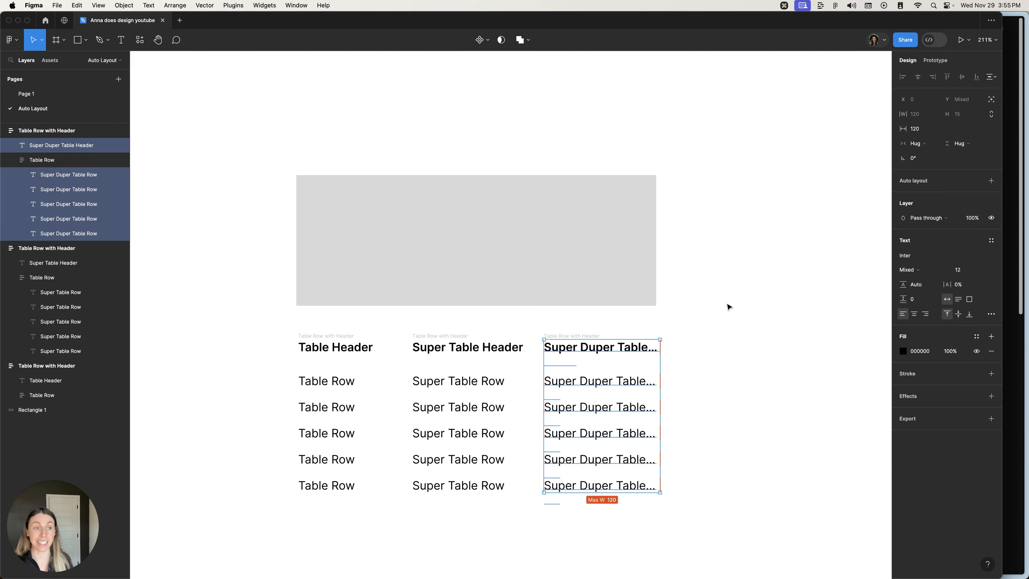
{"action": "left_click", "coordinate": [466, 341]}
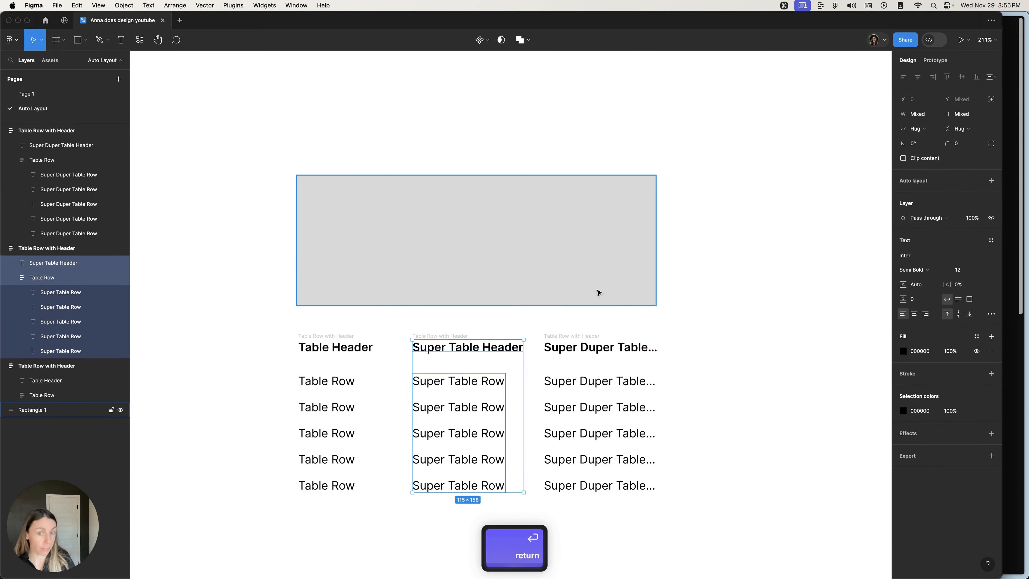
{"action": "left_click", "coordinate": [544, 320]}
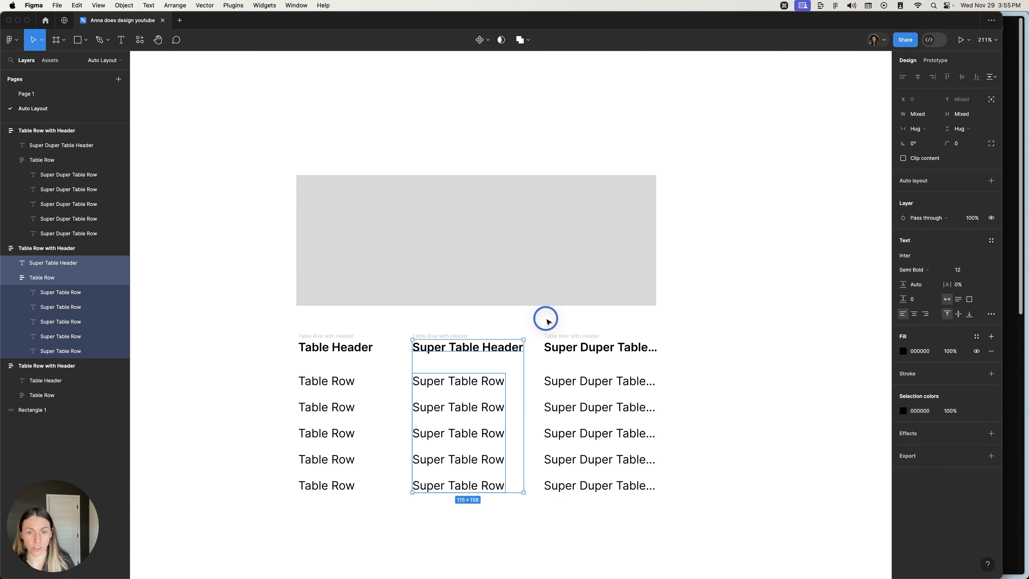
Select the header and all row texts of the second column and turn on text truncation for them.
{"action": "left_click", "coordinate": [445, 336]}
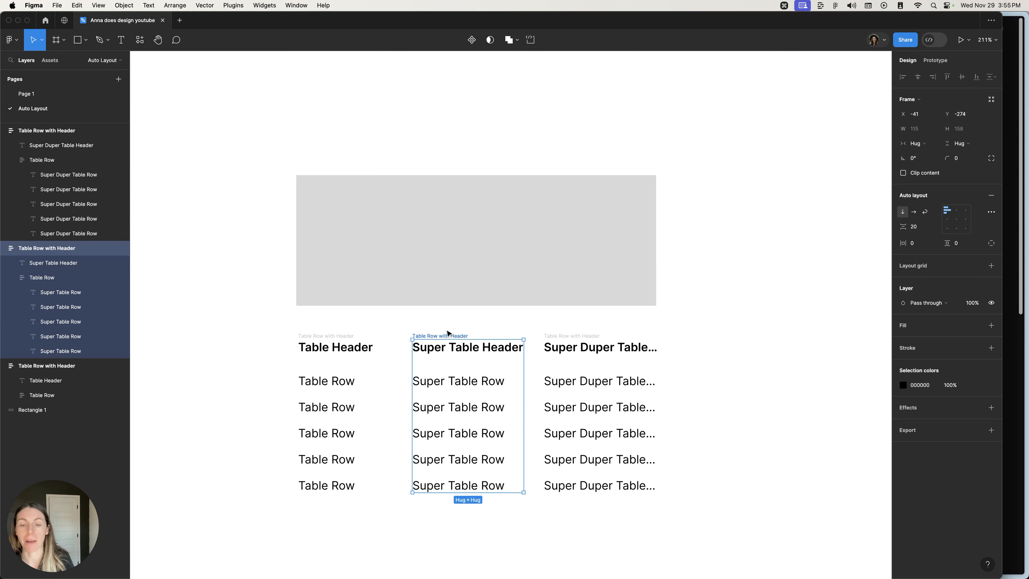
{"action": "key", "text": "Return"}
{"action": "key", "text": "Return"}
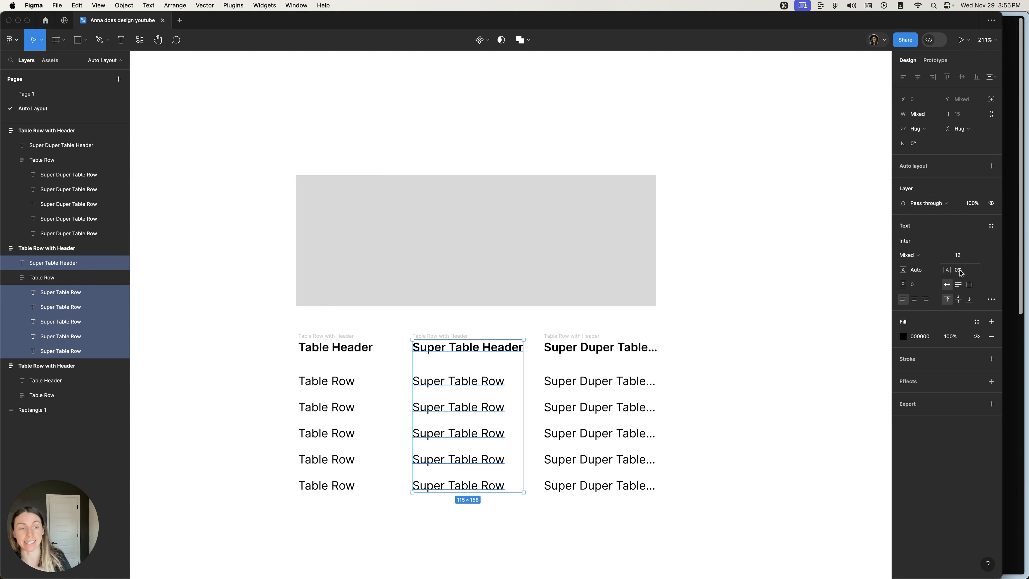
{"action": "left_click", "coordinate": [991, 299]}
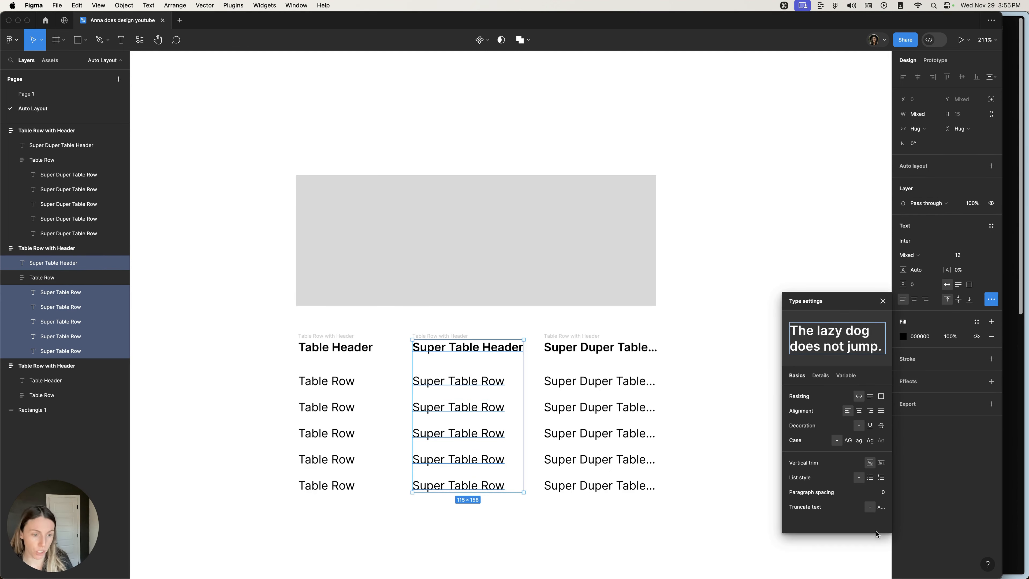
{"action": "left_click", "coordinate": [881, 507]}
{"action": "left_click", "coordinate": [883, 300]}
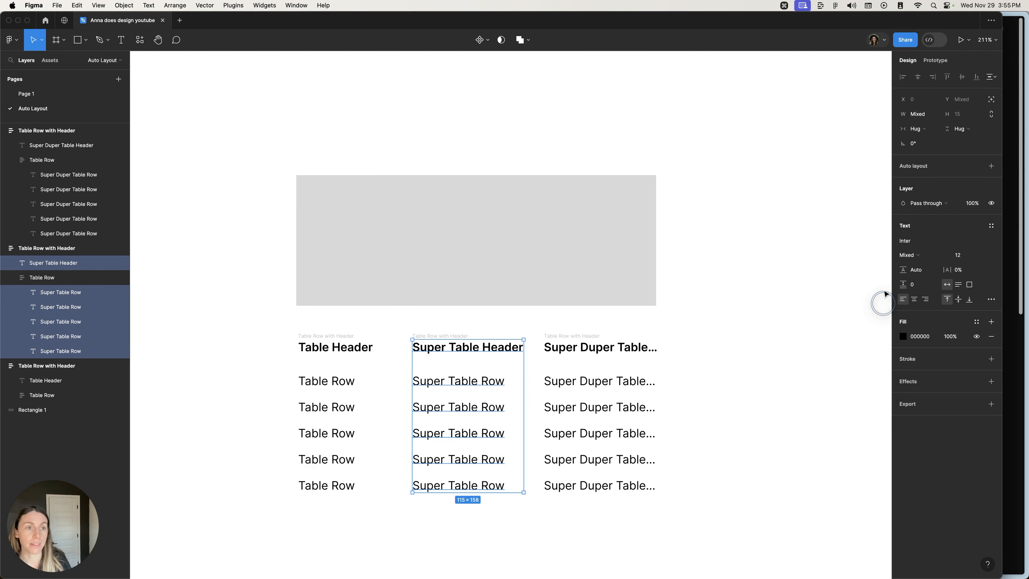
Add a maximum width of 80 to the selected header and row texts of the second column.
{"action": "left_click", "coordinate": [935, 113]}
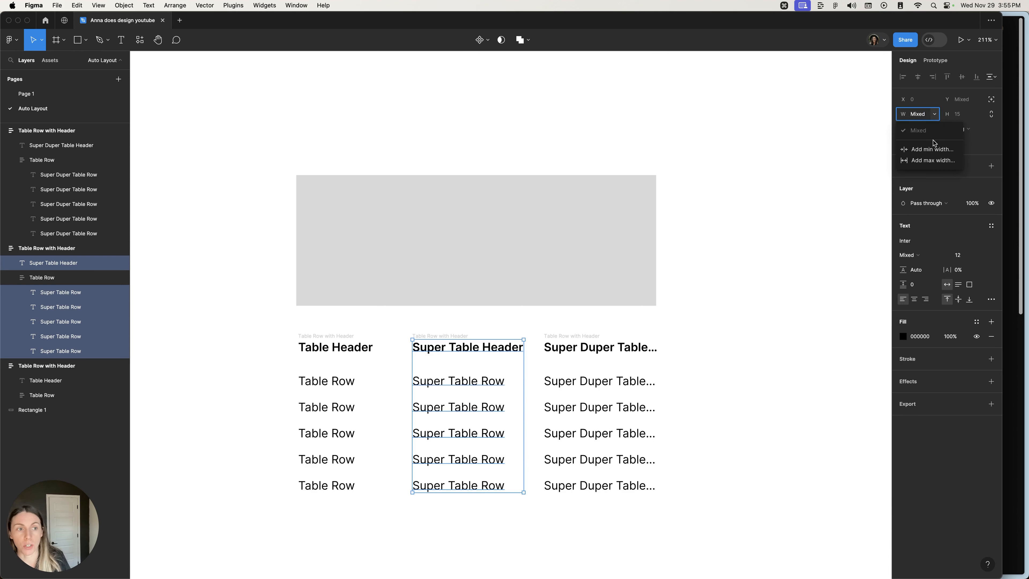
{"action": "left_click", "coordinate": [930, 153]}
{"action": "type", "text": "80"}
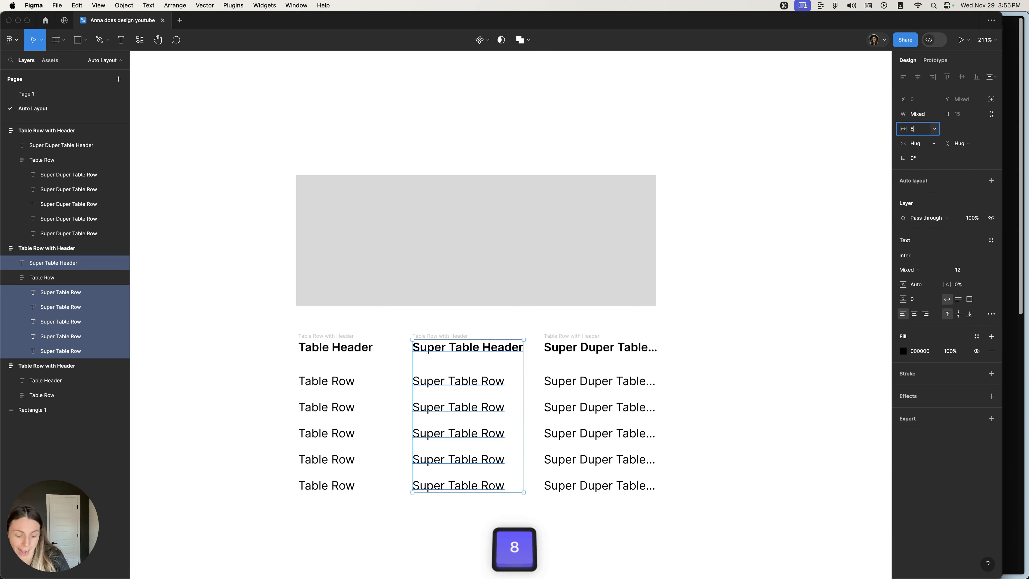
{"action": "key", "text": "Return"}
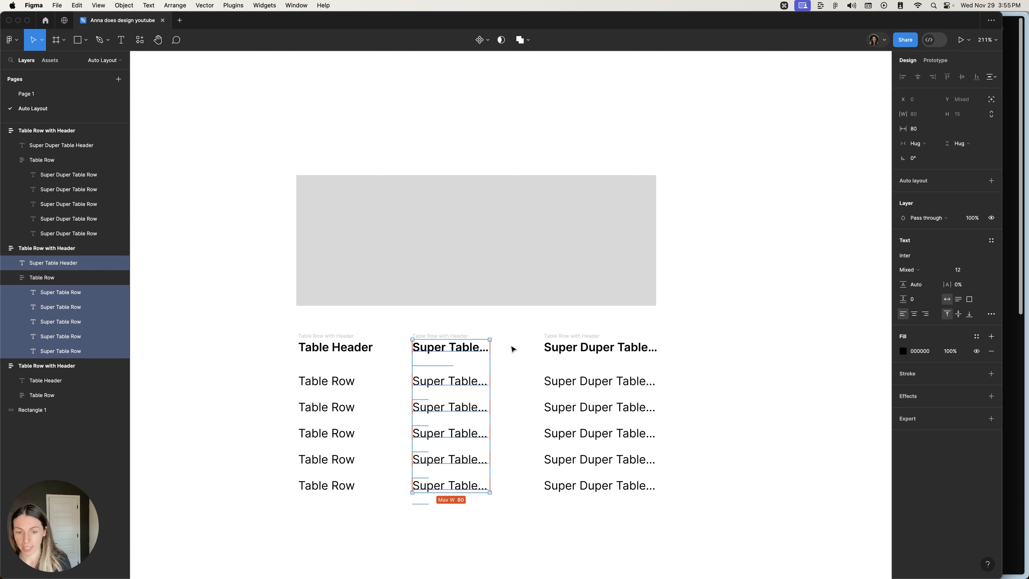
Select all three column frames, collapse their layers and wrap them together in one auto layout frame.
{"action": "left_click", "coordinate": [286, 344]}
{"action": "left_click", "coordinate": [322, 334]}
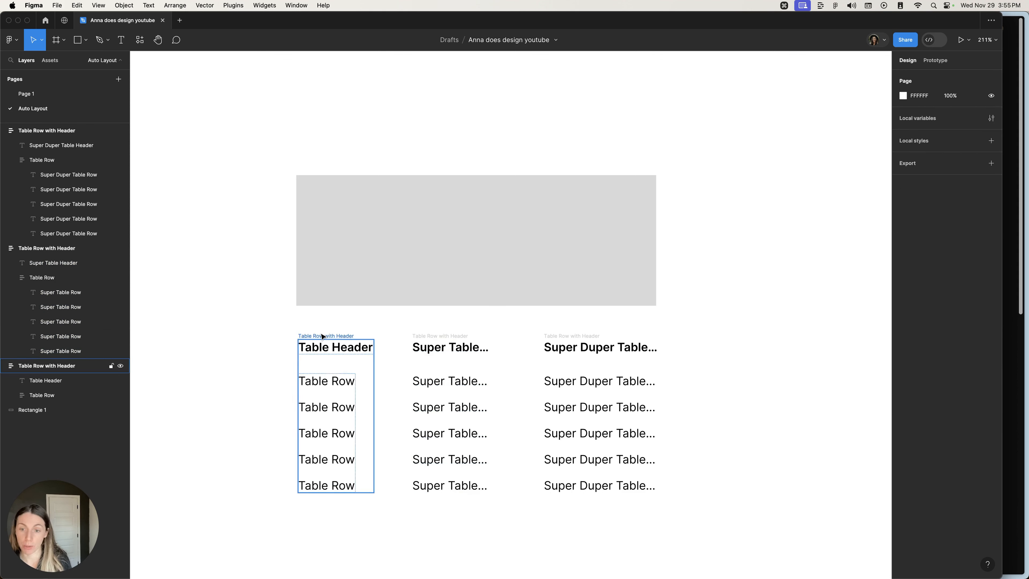
{"action": "left_click", "coordinate": [421, 335], "text": "shift"}
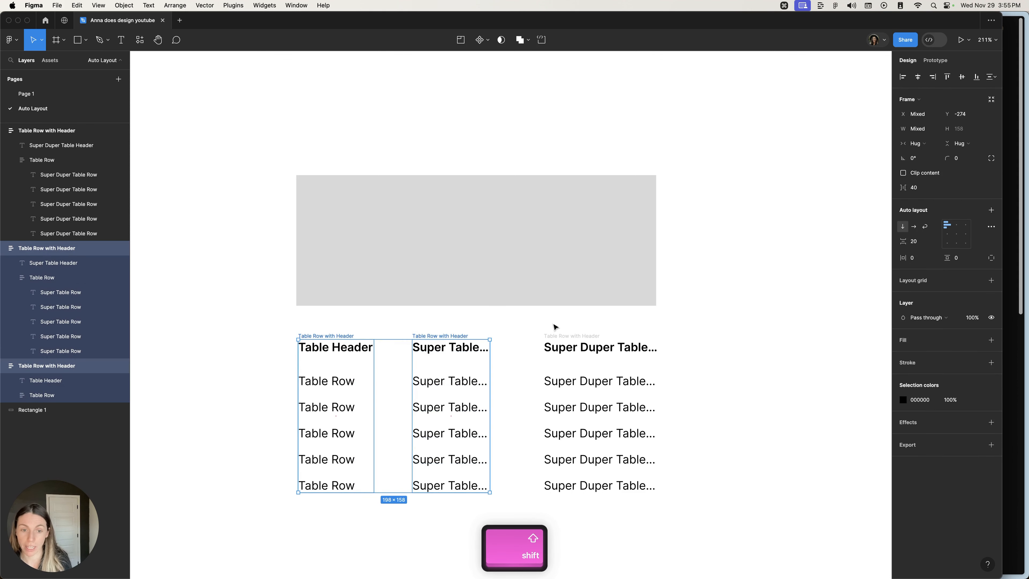
{"action": "left_click", "coordinate": [557, 336], "text": "shift"}
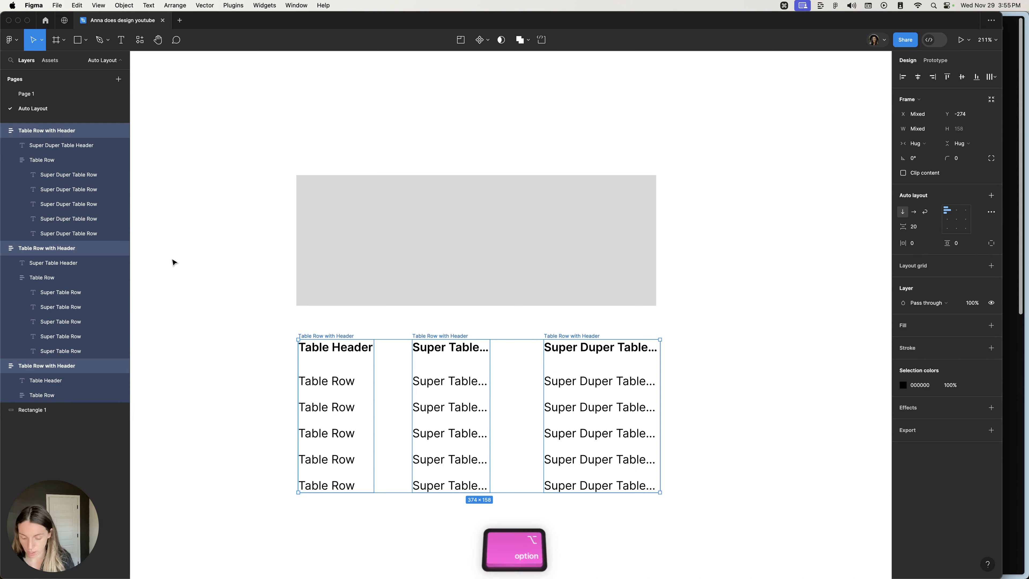
{"action": "key", "text": "alt+l"}
{"action": "scroll", "coordinate": [173, 263], "scroll_direction": "up", "scroll_amount": 1}
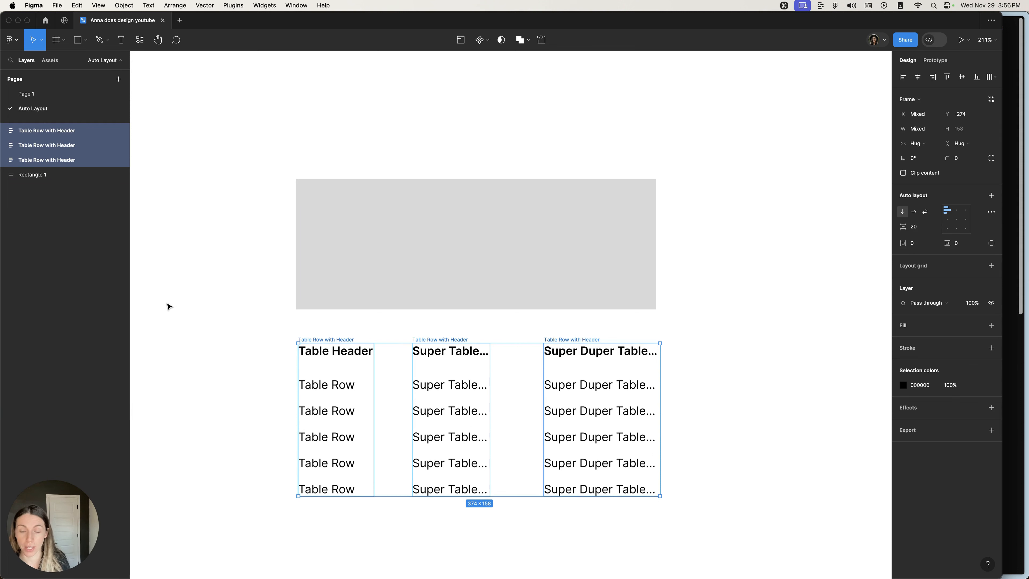
{"action": "key", "text": "shift+a"}
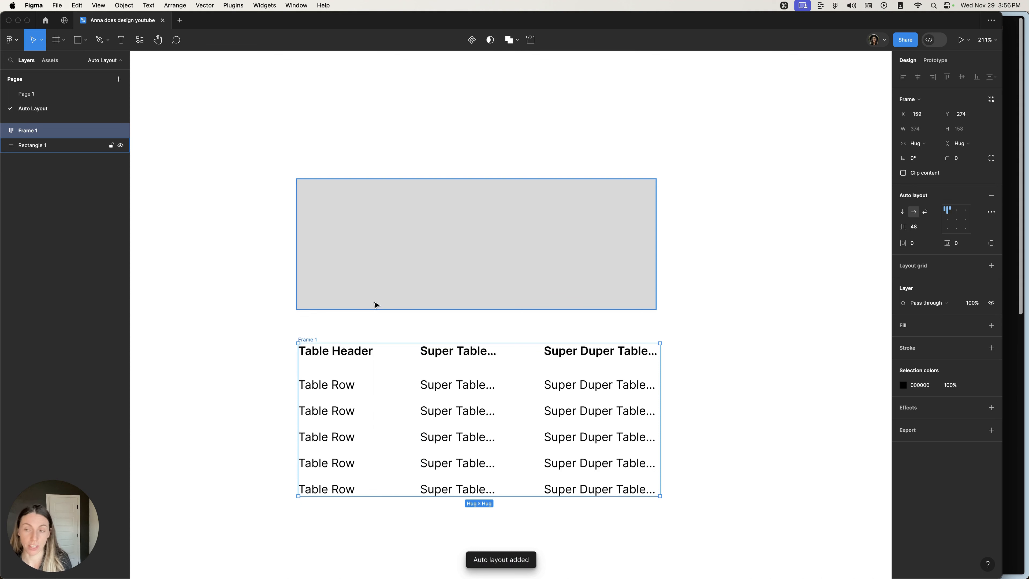
Rename the new auto layout frame around the three columns as "Table".
{"action": "key", "text": "super+r"}
{"action": "type", "text": "Table"}
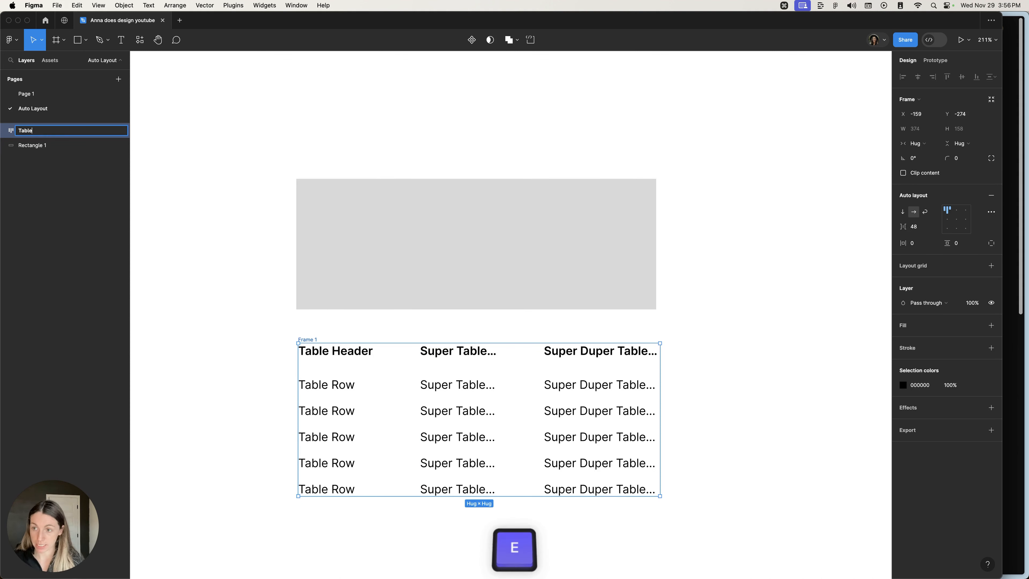
{"action": "key", "text": "Return"}
{"action": "key", "text": "super+z"}
{"action": "scroll", "coordinate": [632, 239], "scroll_direction": "down", "scroll_amount": 1}
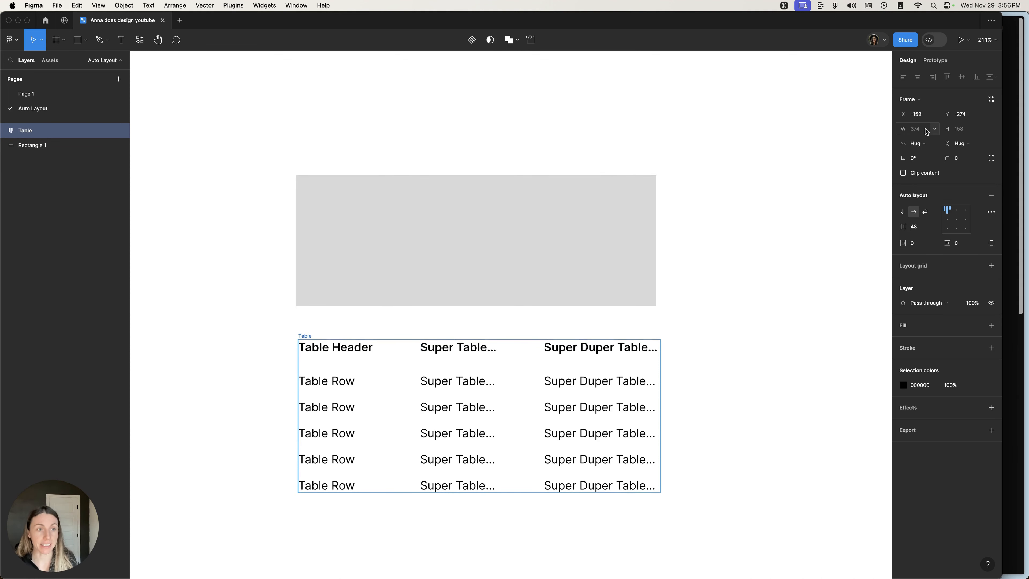
Check the gray rectangle's width and add a matching maximum width of 372 to the Table frame.
{"action": "left_click", "coordinate": [653, 238]}
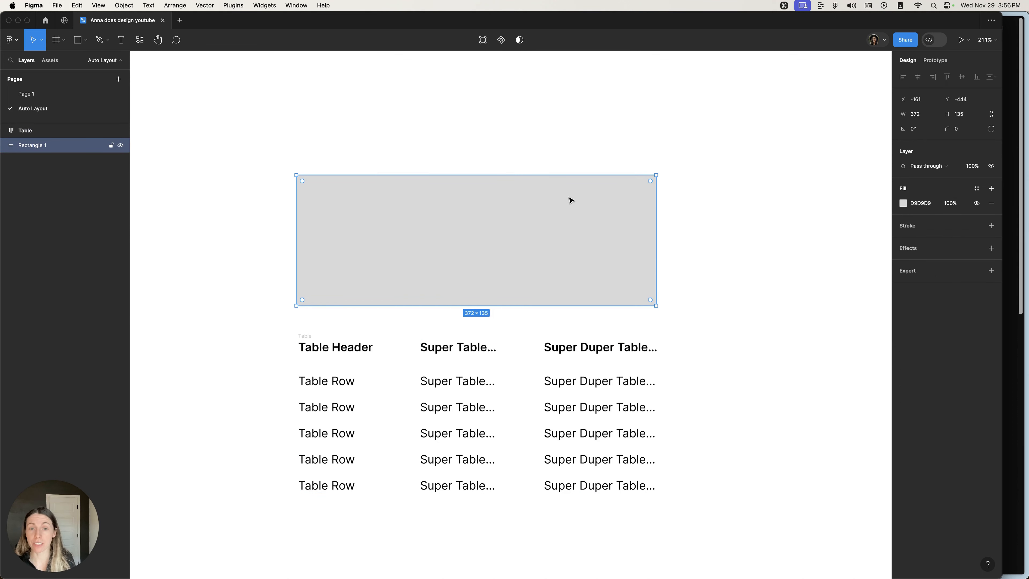
{"action": "scroll", "coordinate": [324, 283], "scroll_direction": "down", "scroll_amount": 1}
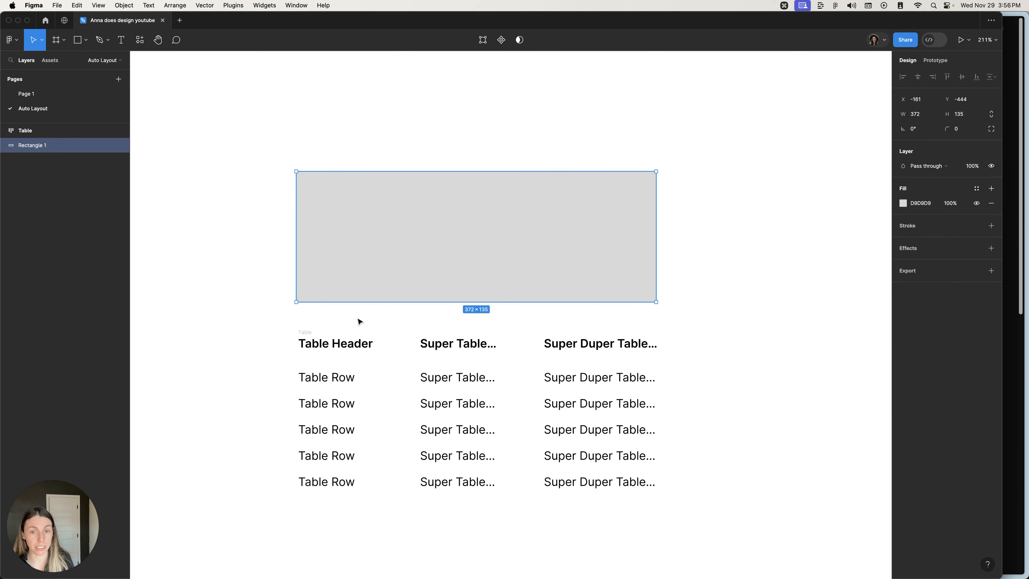
{"action": "left_click", "coordinate": [304, 334]}
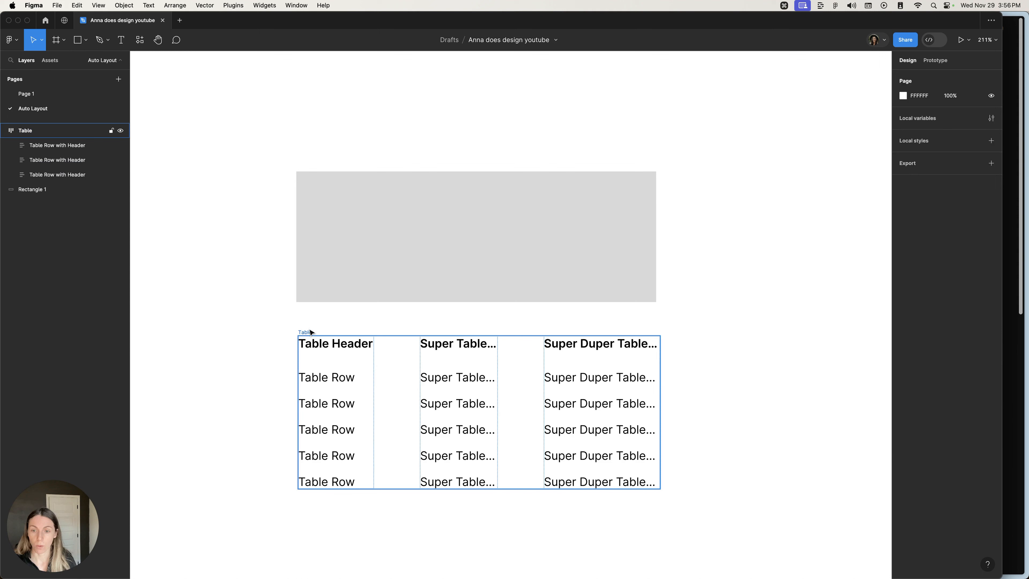
{"action": "left_click", "coordinate": [305, 332]}
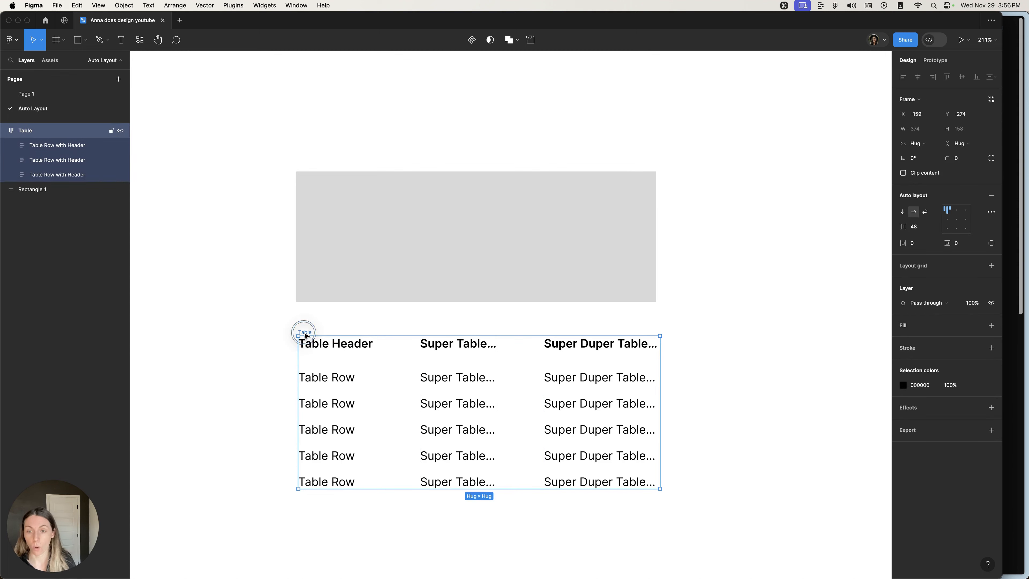
{"action": "left_click", "coordinate": [935, 129]}
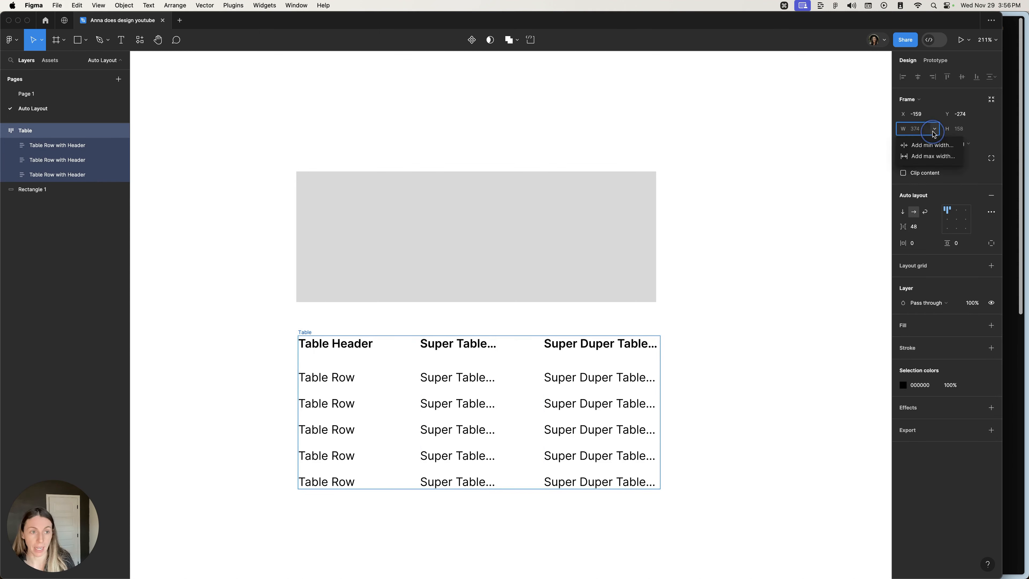
{"action": "left_click", "coordinate": [925, 157]}
{"action": "type", "text": "372"}
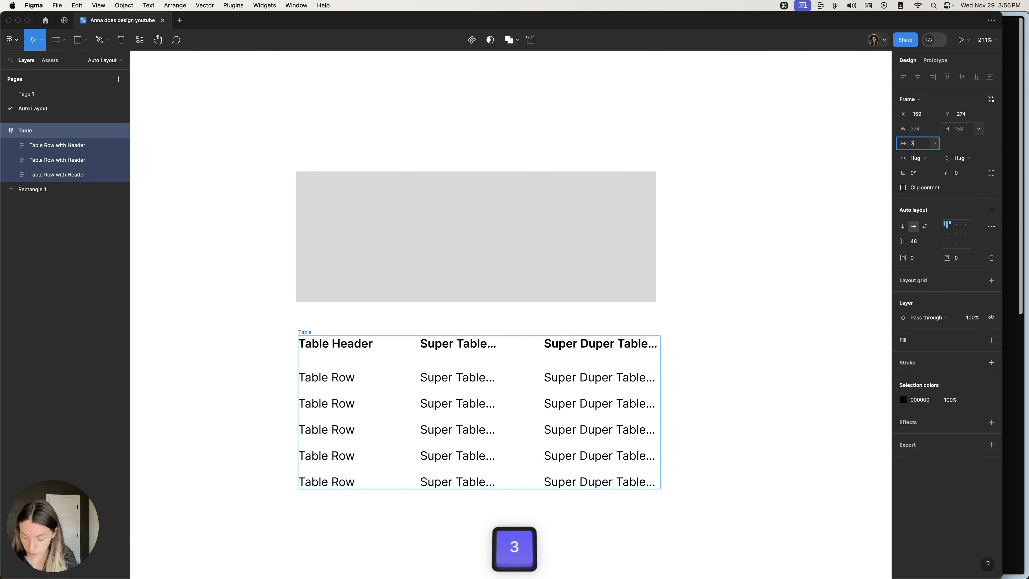
{"action": "key", "text": "Return"}
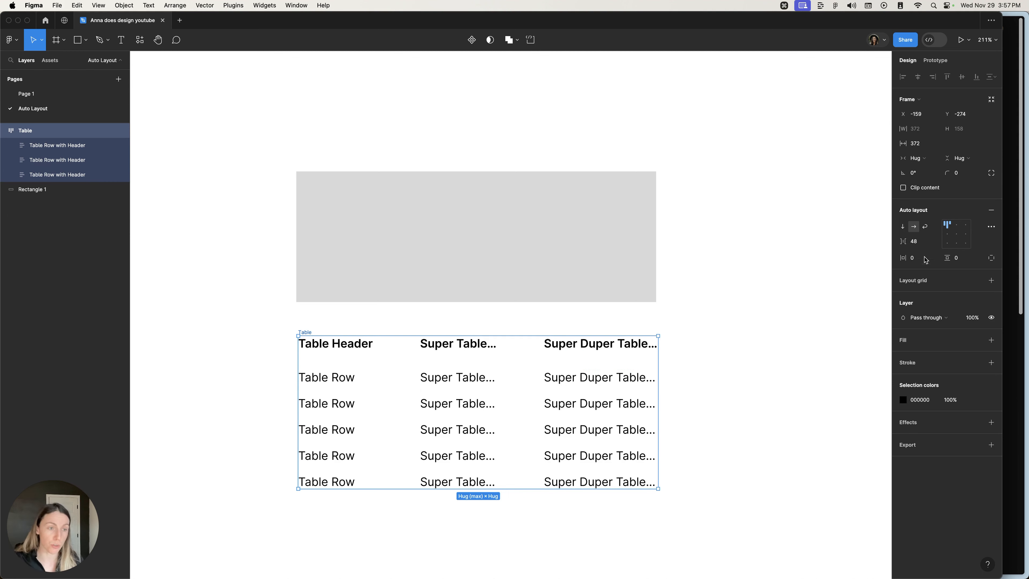
Set the horizontal spacing between the columns of the Table frame to Auto.
{"action": "left_click", "coordinate": [932, 242]}
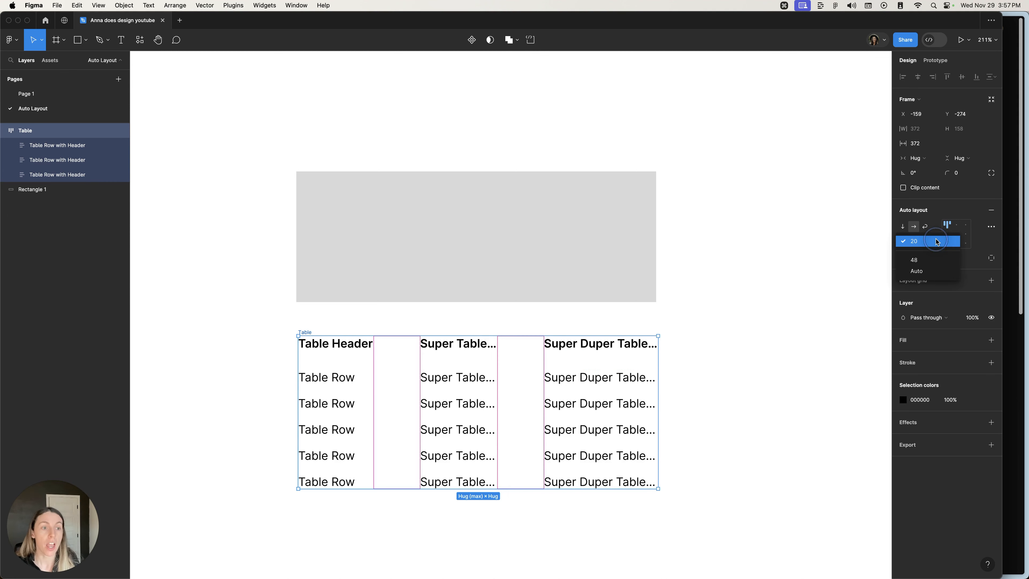
{"action": "left_click", "coordinate": [927, 271]}
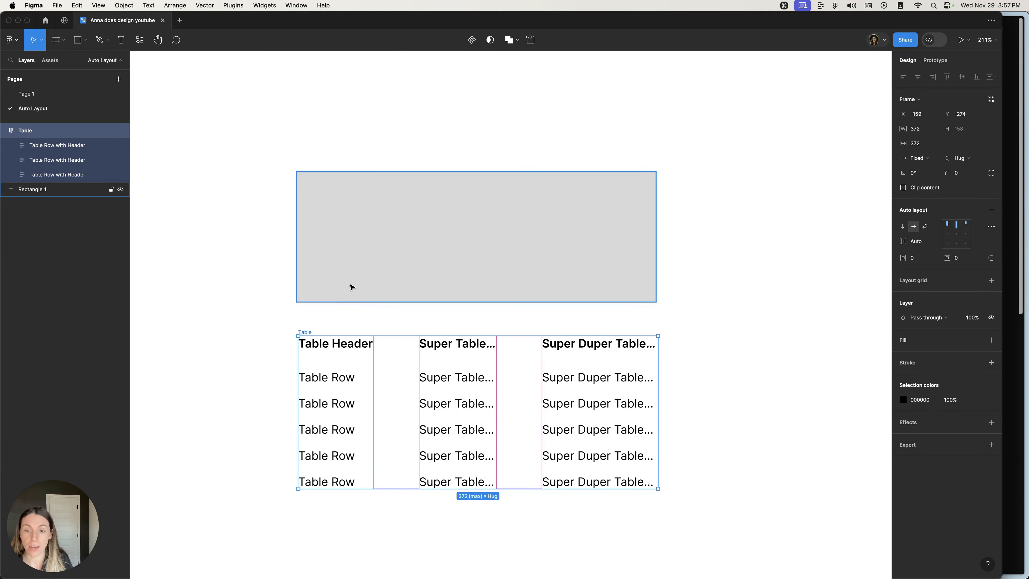
Try to move the Table frame up onto the gray rectangle, and undo the move.
{"action": "left_click", "coordinate": [345, 298]}
{"action": "left_click", "coordinate": [305, 333]}
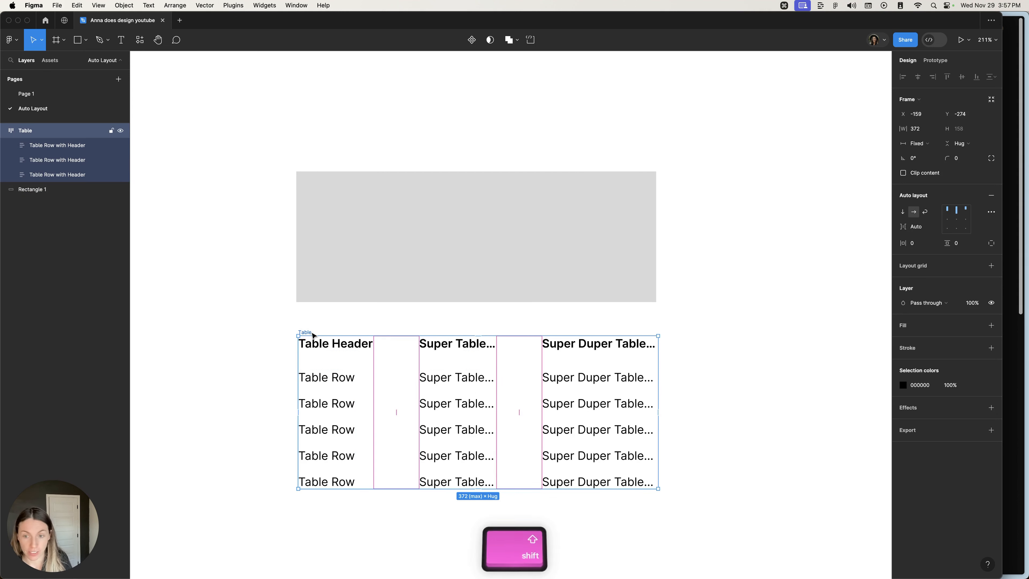
{"action": "left_click_drag", "start_coordinate": [312, 329], "coordinate": [312, 173]}
{"action": "key", "text": "super+z"}
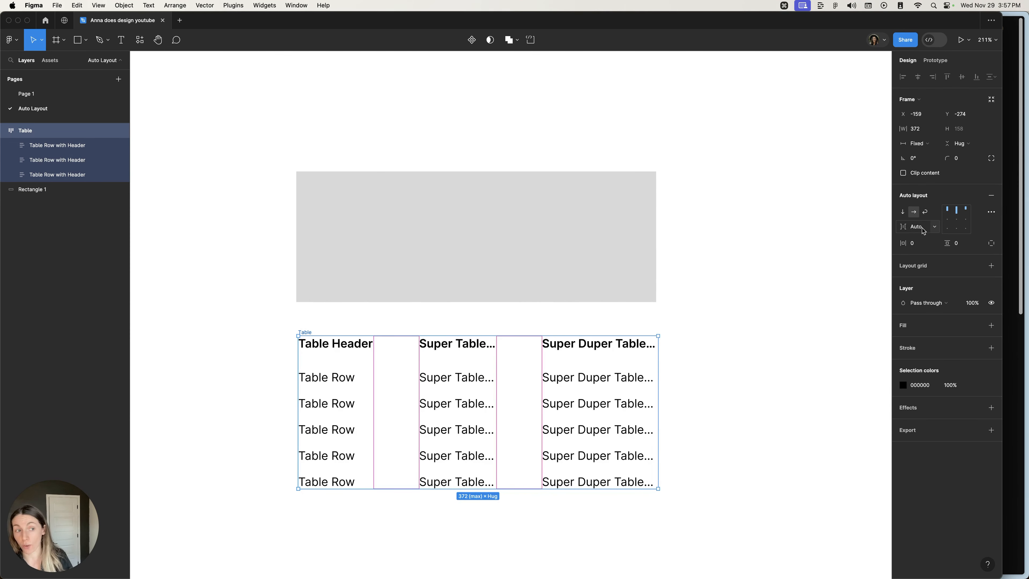
Set the Table frame's horizontal and vertical padding to 16 and move the frame onto the gray rectangle.
{"action": "left_click", "coordinate": [920, 242]}
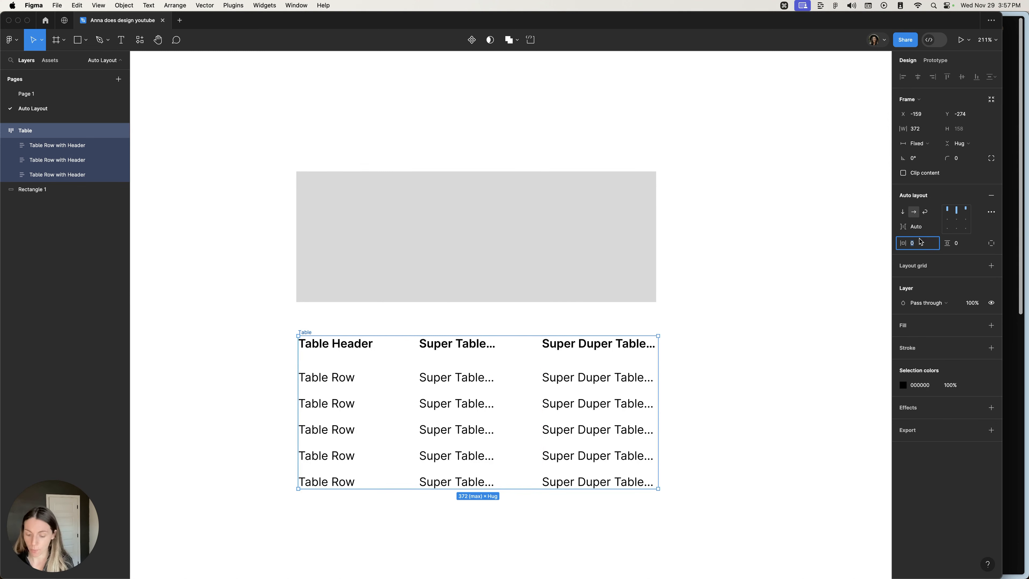
{"action": "type", "text": "16"}
{"action": "key", "text": "Tab"}
{"action": "type", "text": "16"}
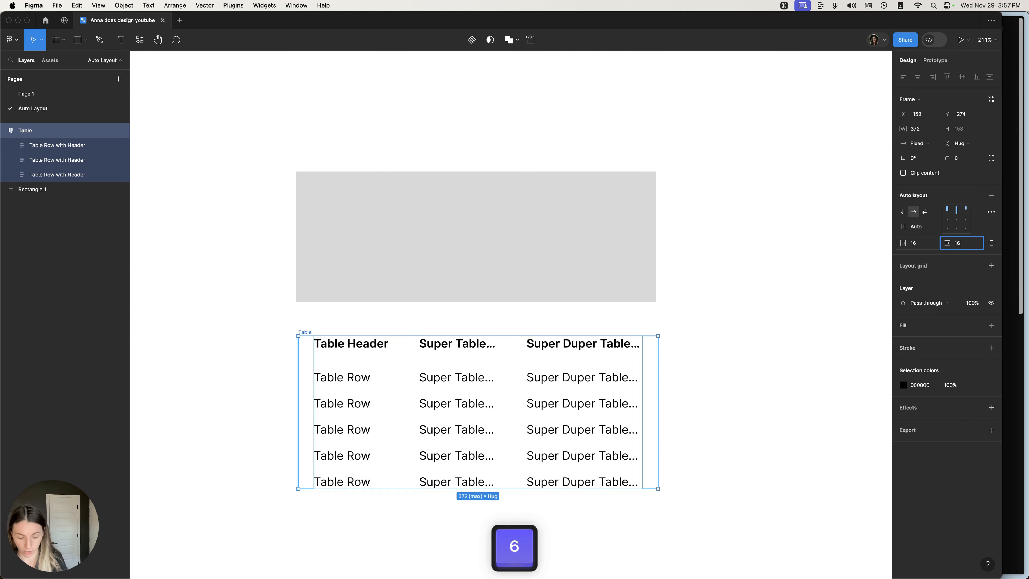
{"action": "key", "text": "Return"}
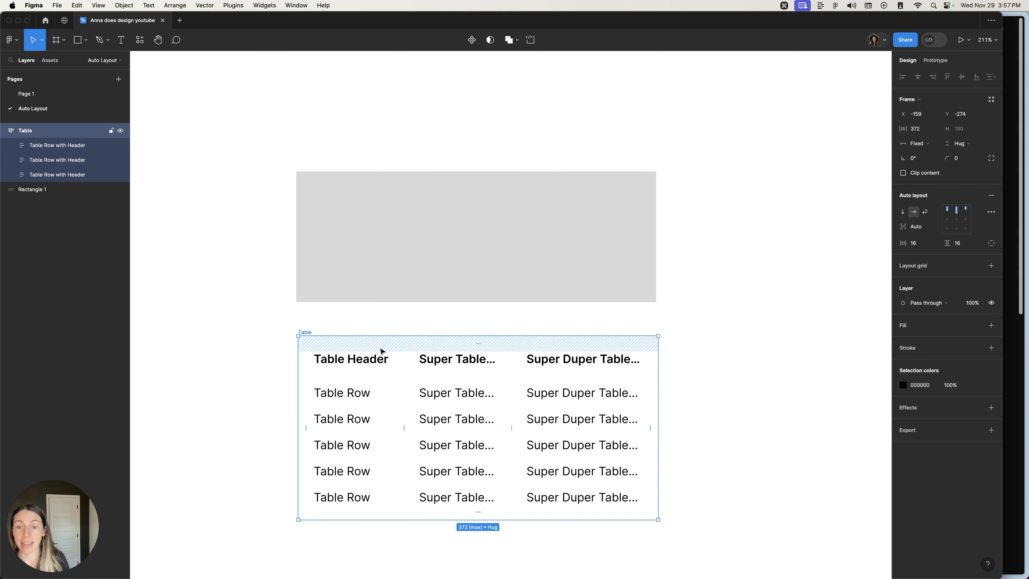
{"action": "left_click_drag", "start_coordinate": [303, 336], "coordinate": [301, 168]}
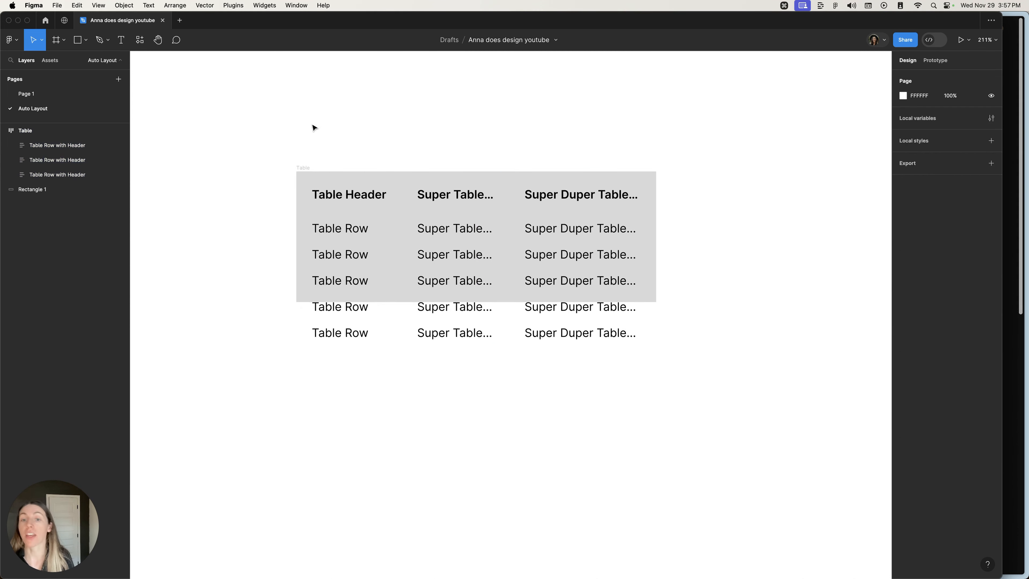